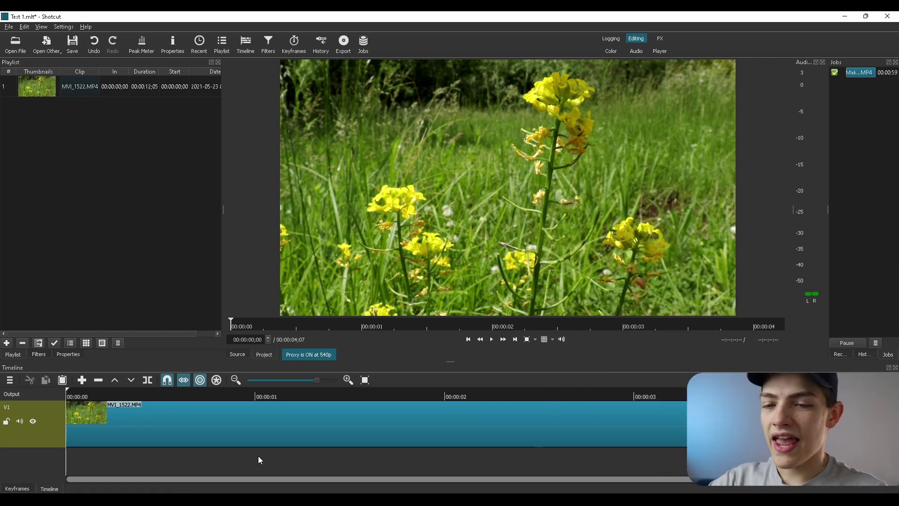
- Add the Size, Position & Rotate filter to the MVI_1522.MP4 clip on track V1
click(161, 410)
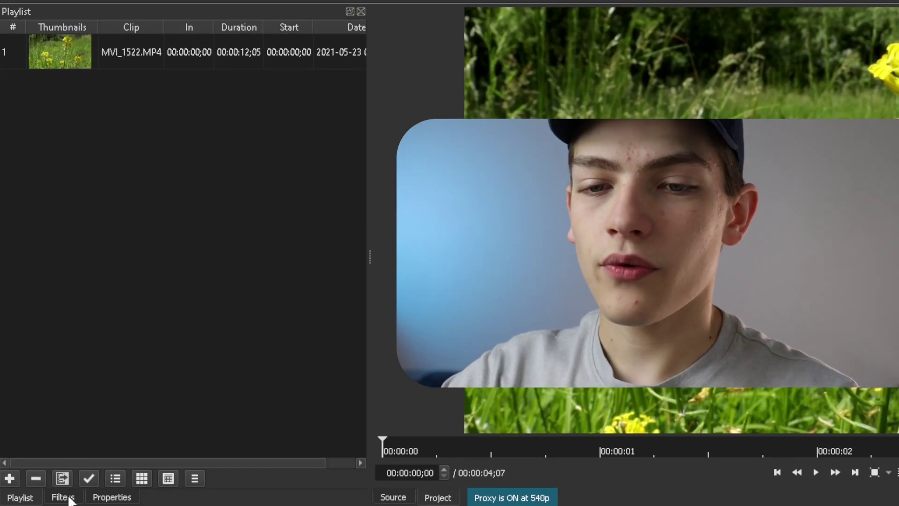
click(40, 354)
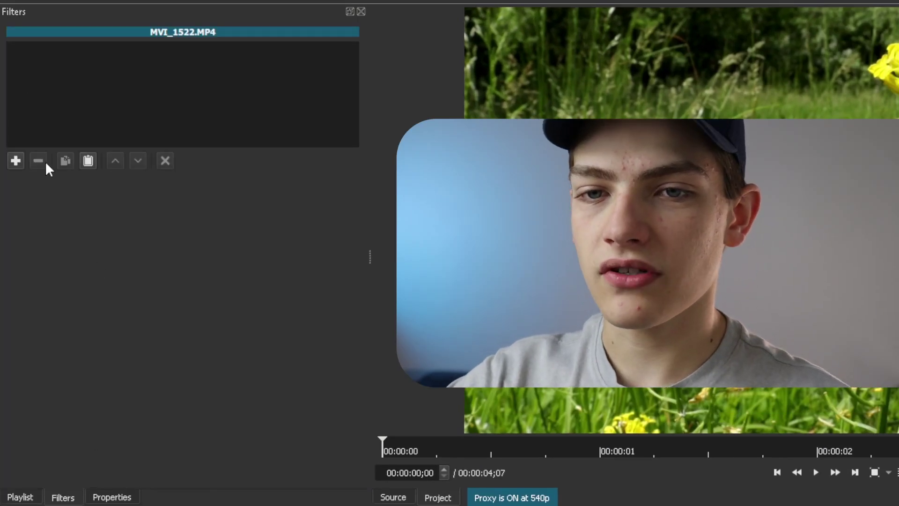
click(14, 155)
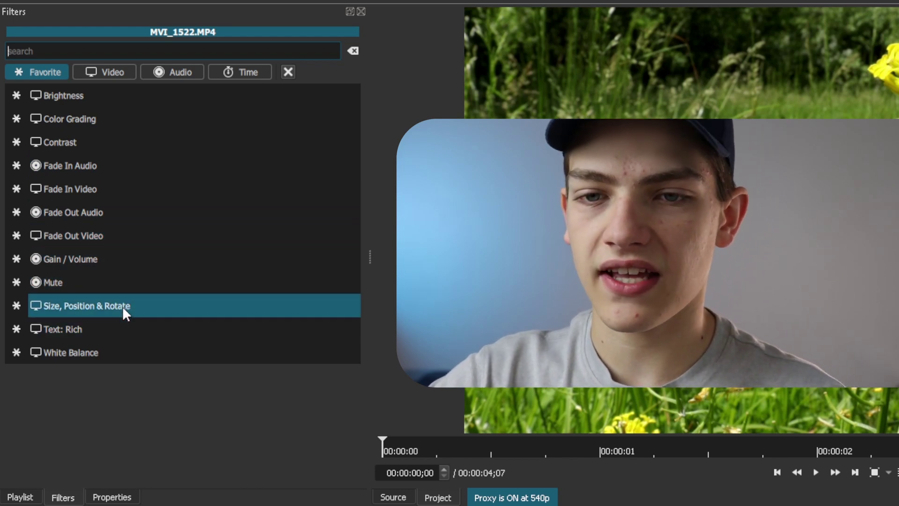
click(125, 309)
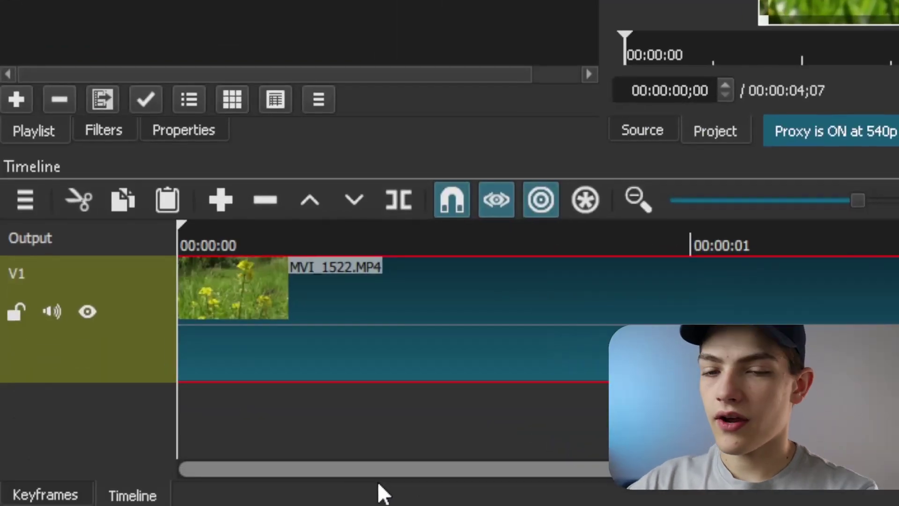
- Show the filter's keyframes and move the playhead to 00:00:02;21 in the clip
click(41, 497)
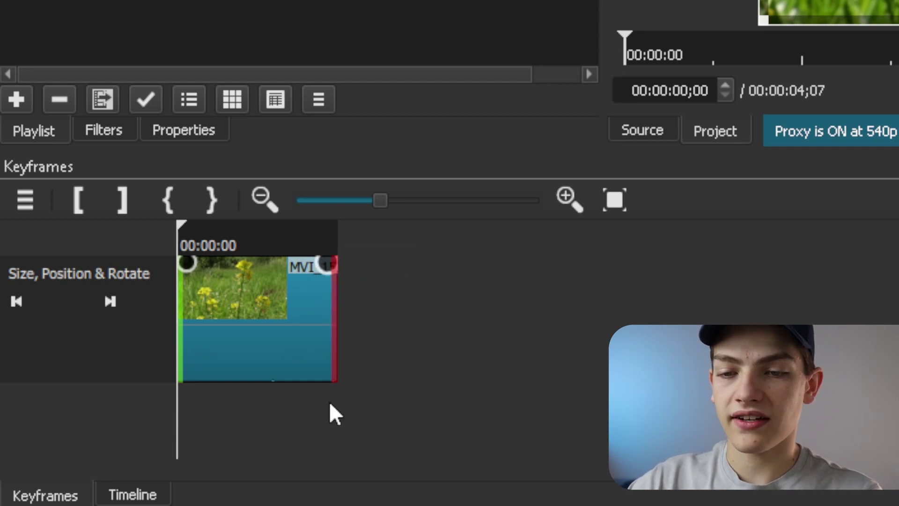
click(251, 329)
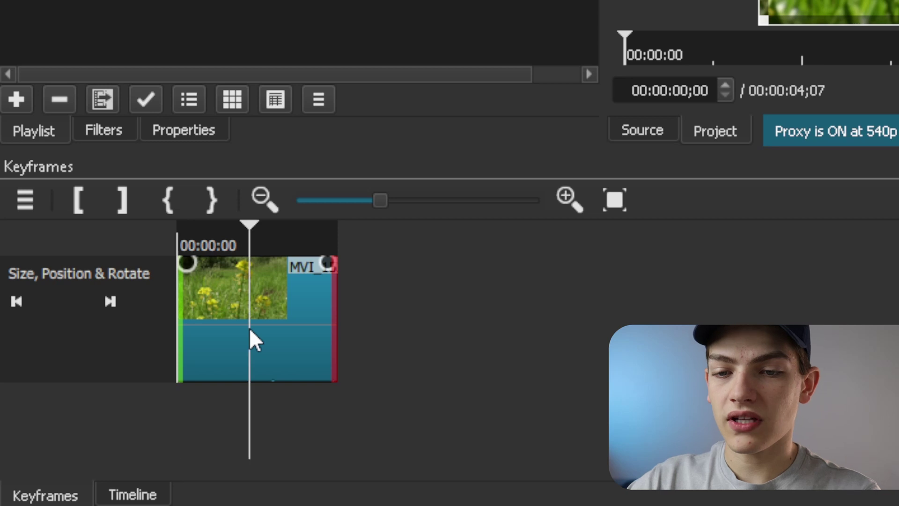
click(280, 293)
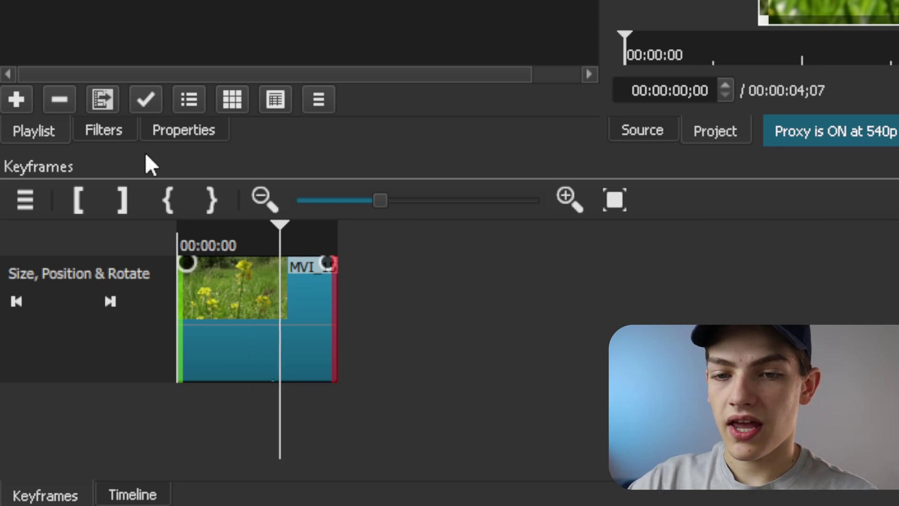
- Apply the Slow Zoom In, Hold Bottom preset to the filter and play the clip from the start
click(103, 133)
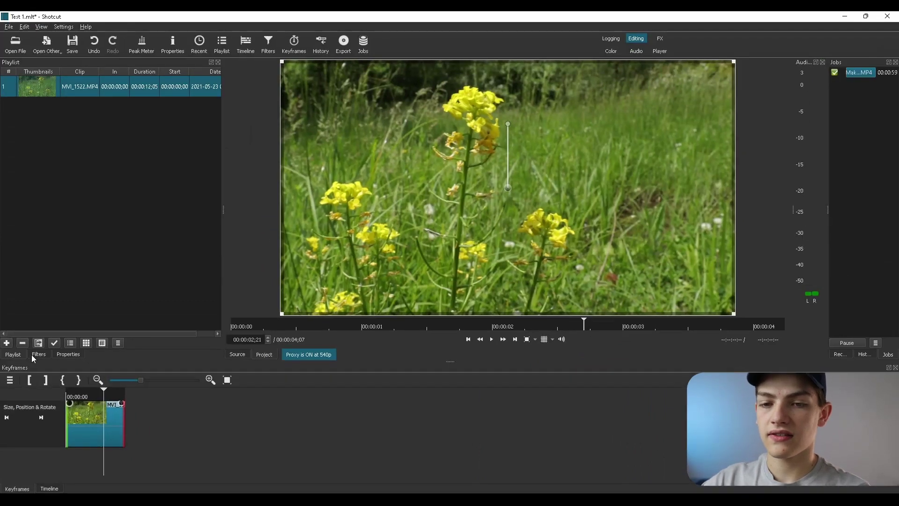
click(37, 354)
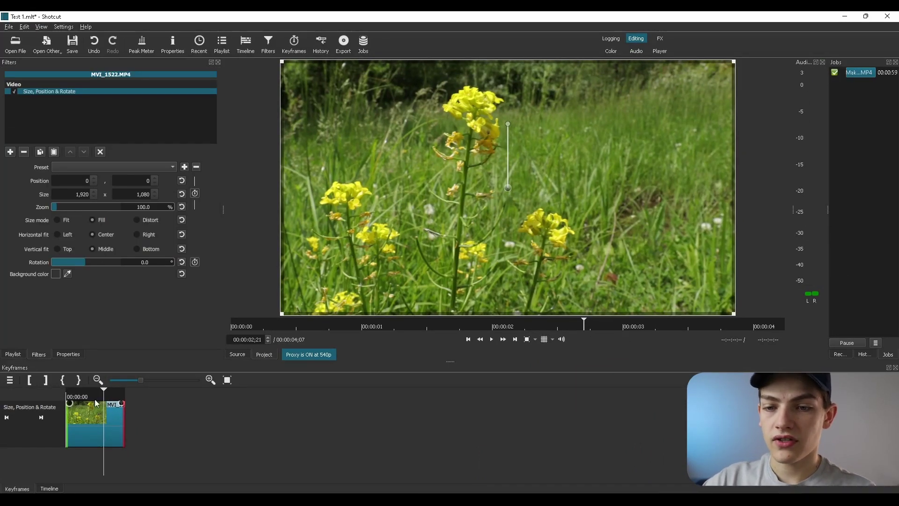
click(75, 166)
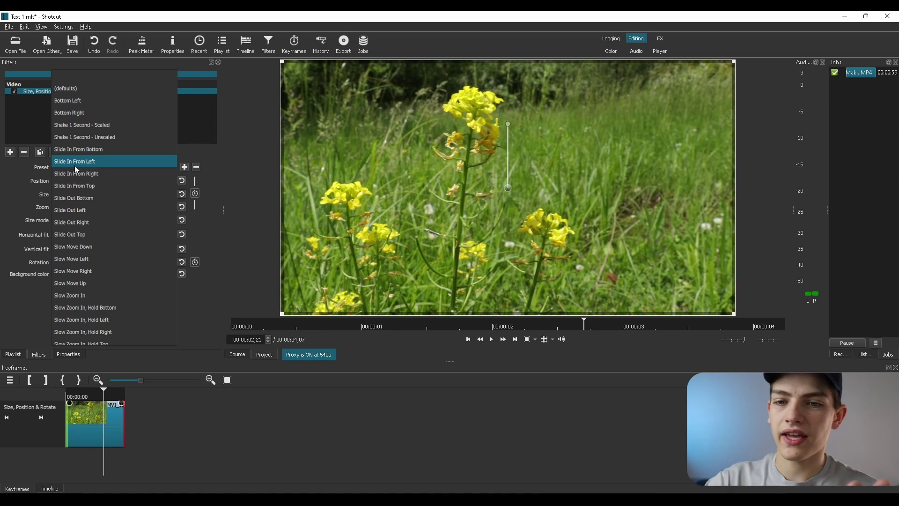
click(87, 313)
drag(95, 394, 33, 394)
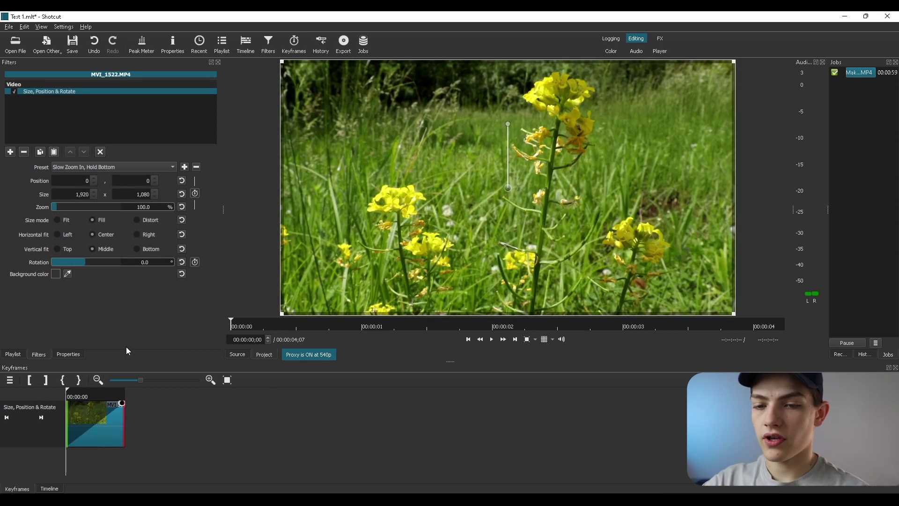
key(ctrl+1)
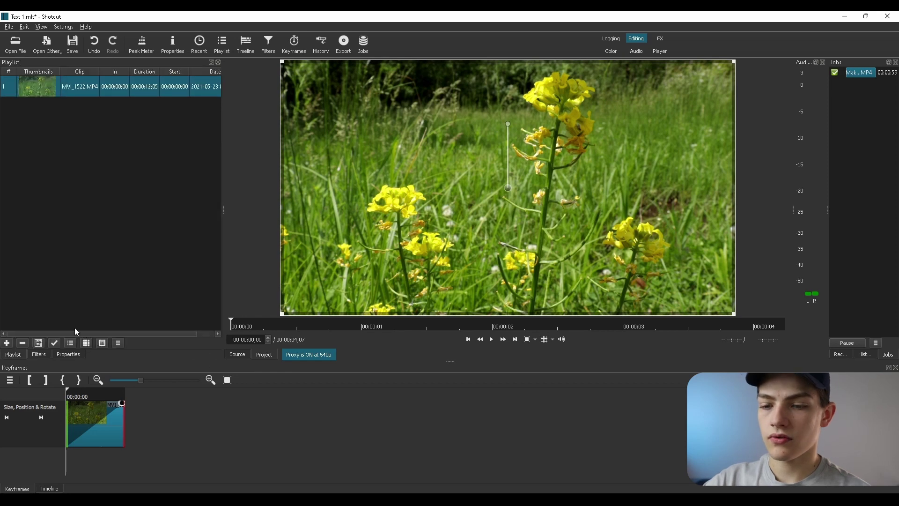
key(ctrl+3)
key(space)
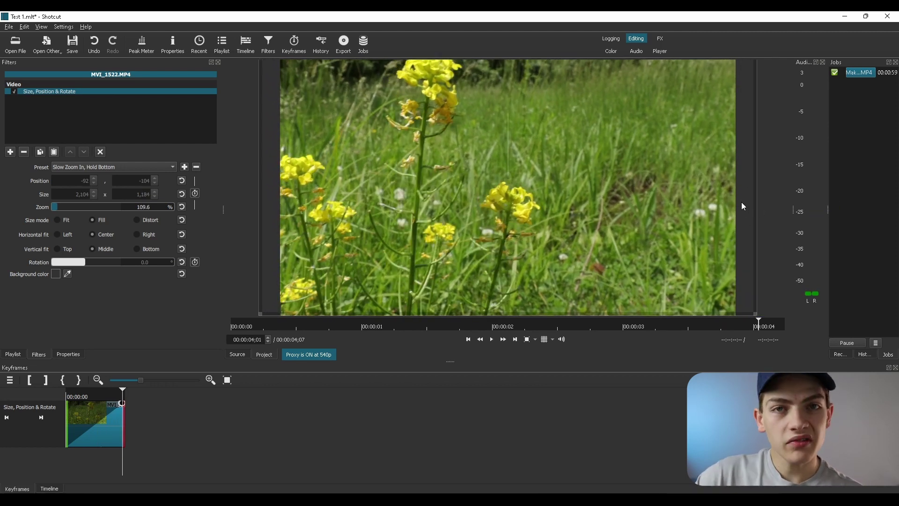
- Switch the Size, Position & Rotate filter's preset to Slide In From Right
click(97, 168)
scroll(100, 126, up, 2)
scroll(100, 140, up, 3)
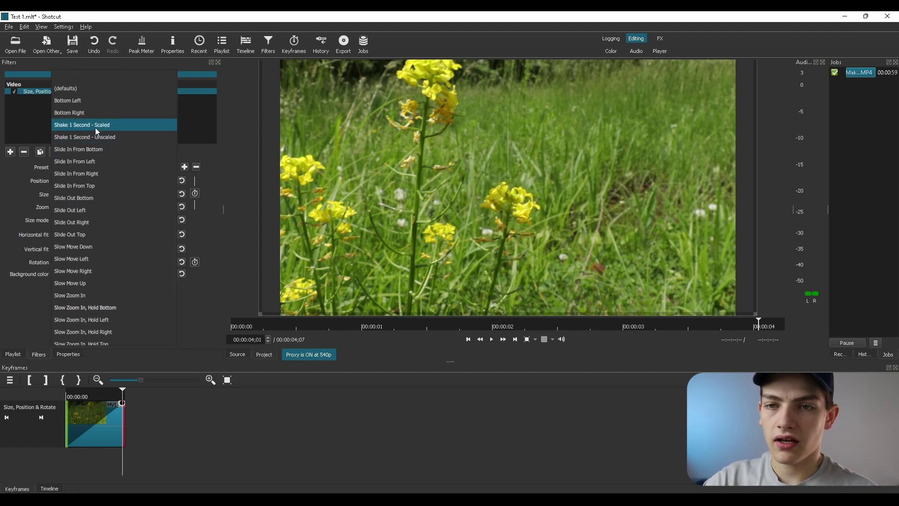
click(86, 174)
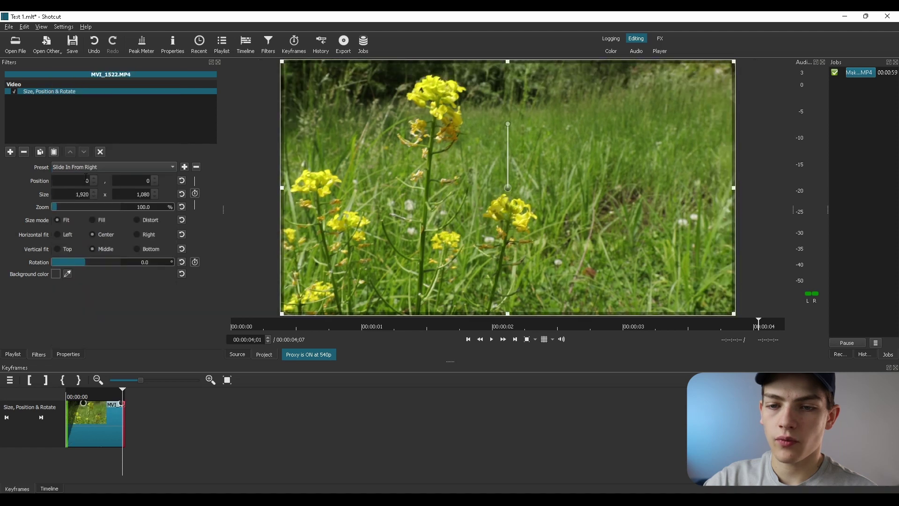
- Scrub back and forth between the clip's start and the first simple keyframe to review the slide-in animation
drag(100, 396, 52, 393)
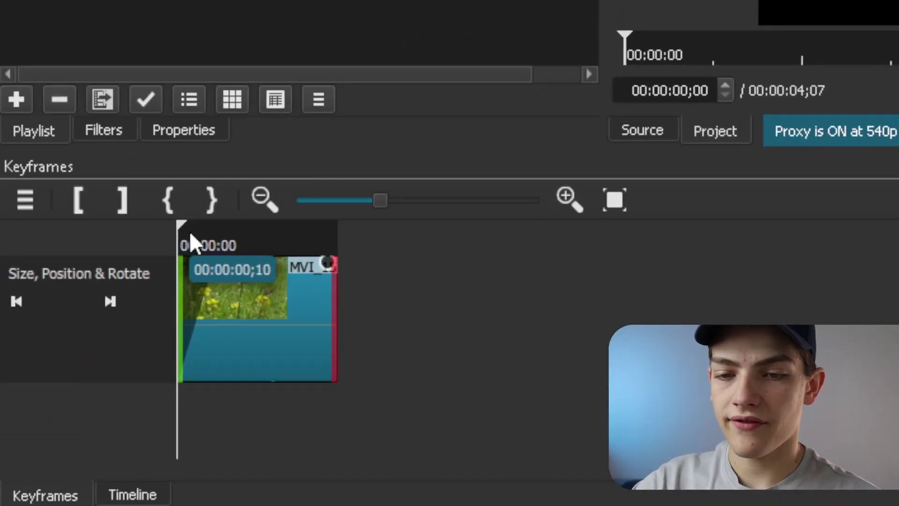
click(71, 392)
drag(190, 231, 176, 232)
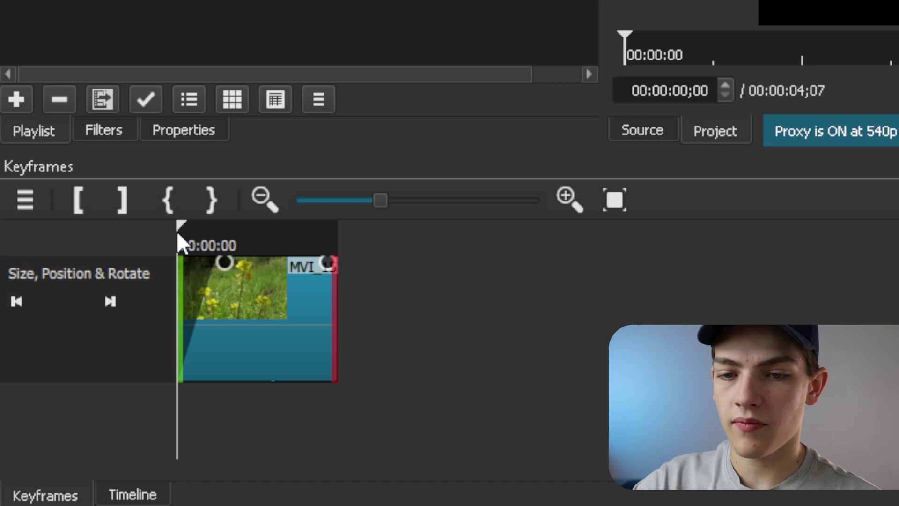
click(225, 239)
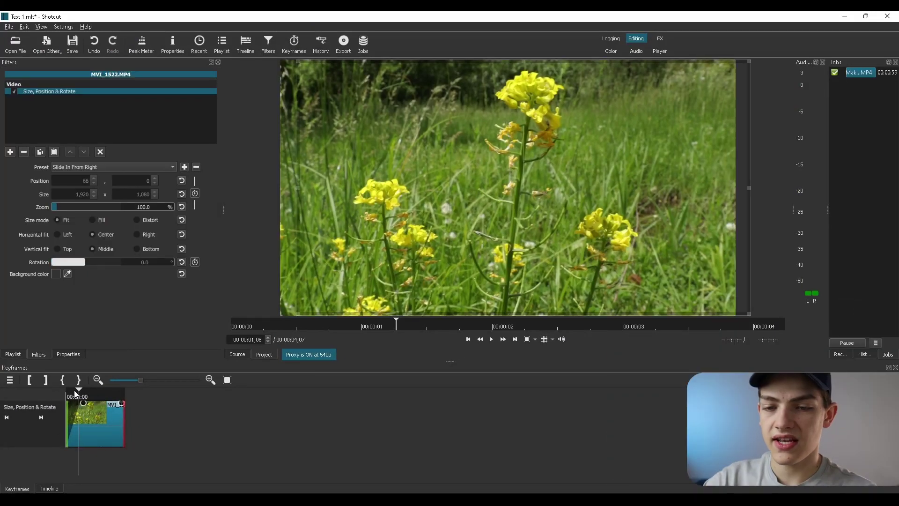
click(64, 393)
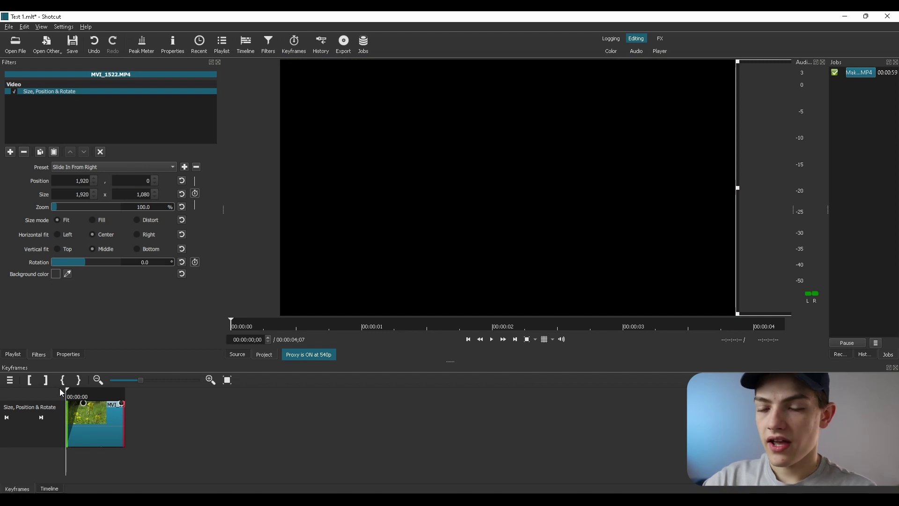
drag(65, 388, 122, 411)
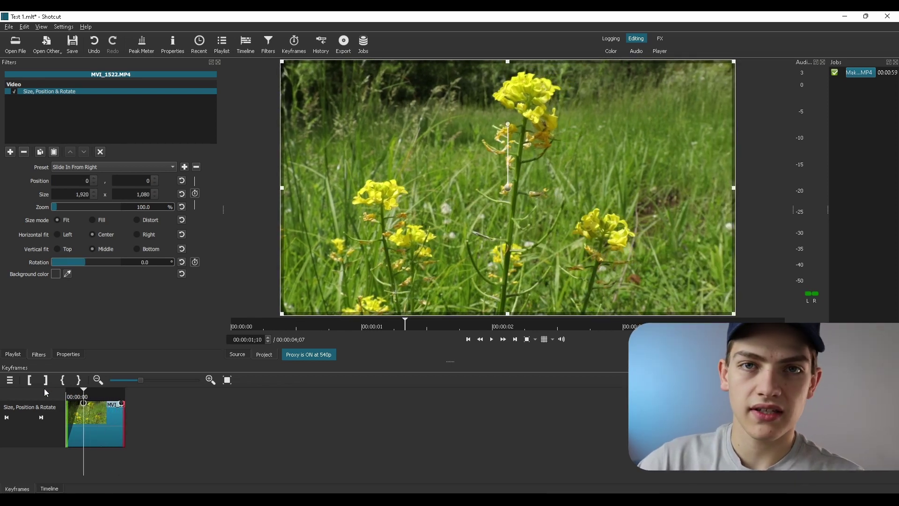
click(73, 394)
drag(75, 393, 88, 391)
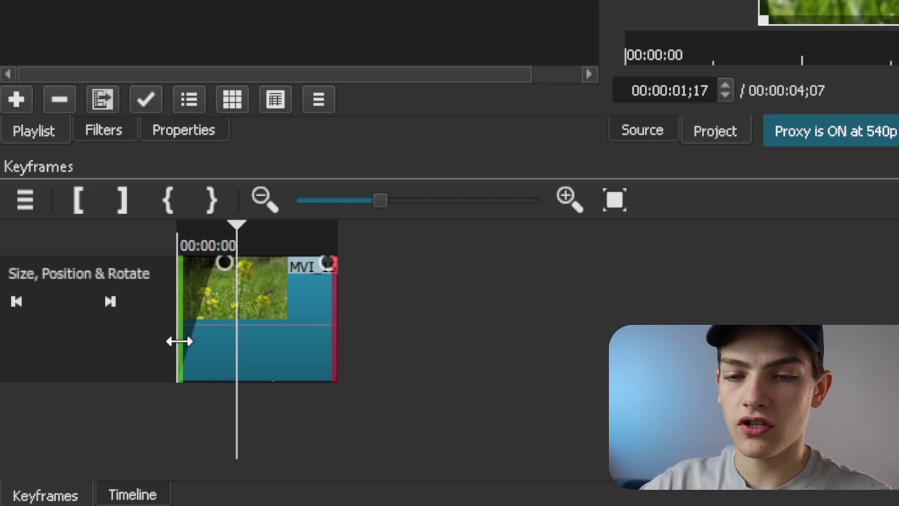
- Trim the filter so that it starts at 00:00:00;13 in the clip
drag(177, 341, 247, 342)
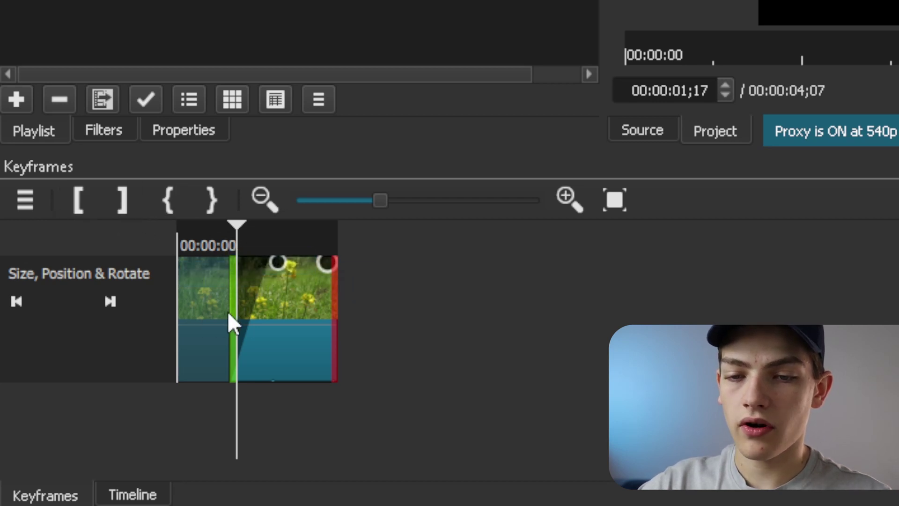
click(193, 239)
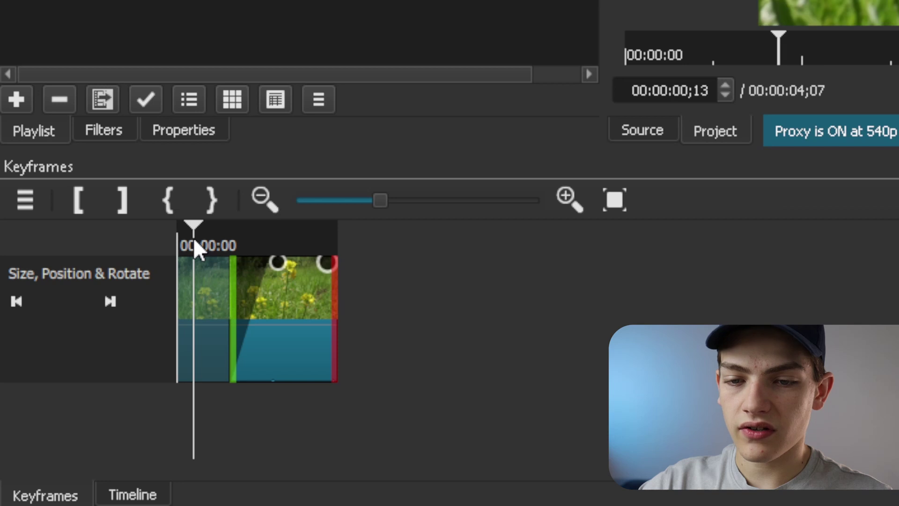
click(78, 204)
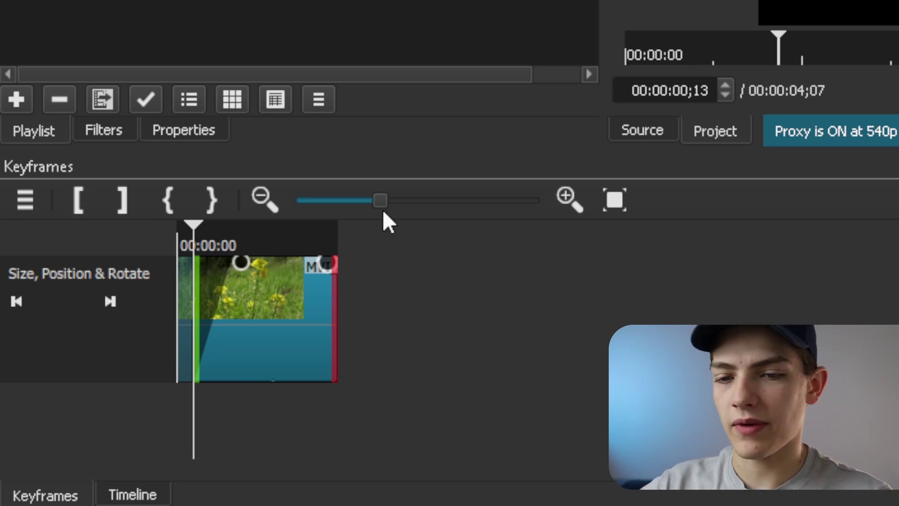
- Slow down the slide-in by moving the first simple keyframe further along the clip
drag(206, 236, 265, 255)
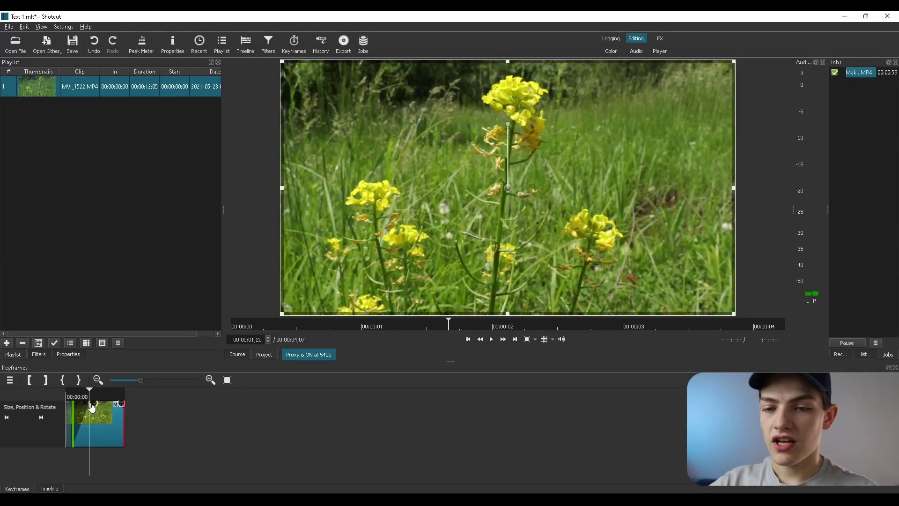
mouse_move(93, 407)
mouse_down()
mouse_move(99, 393)
mouse_move(100, 402)
mouse_up()
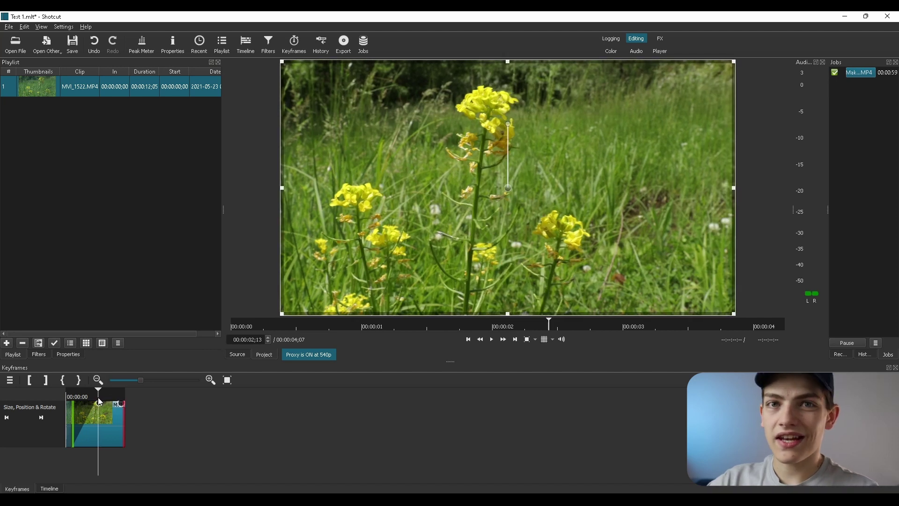
mouse_move(100, 401)
mouse_down()
mouse_move(87, 399)
mouse_move(100, 406)
mouse_up()
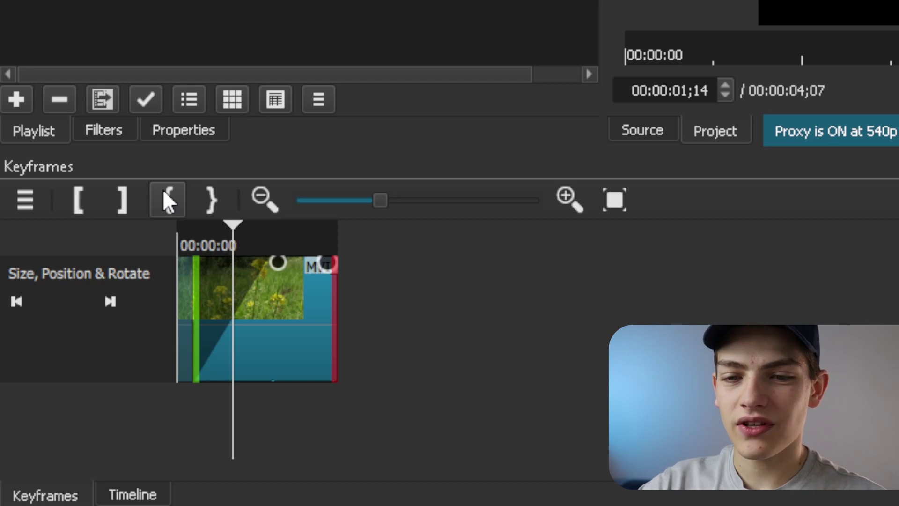
- Set the first simple keyframe at 00:00:02;19 and the second simple keyframe at 00:00:03;20
click(168, 200)
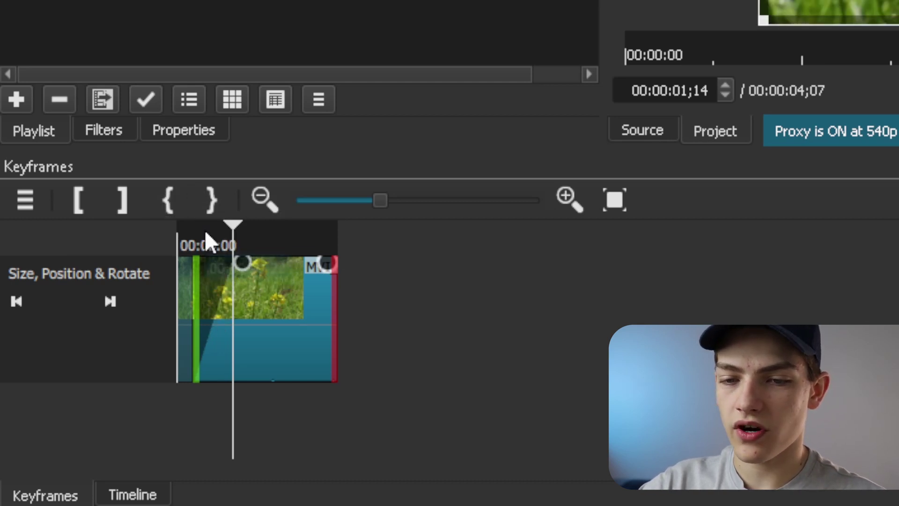
click(262, 245)
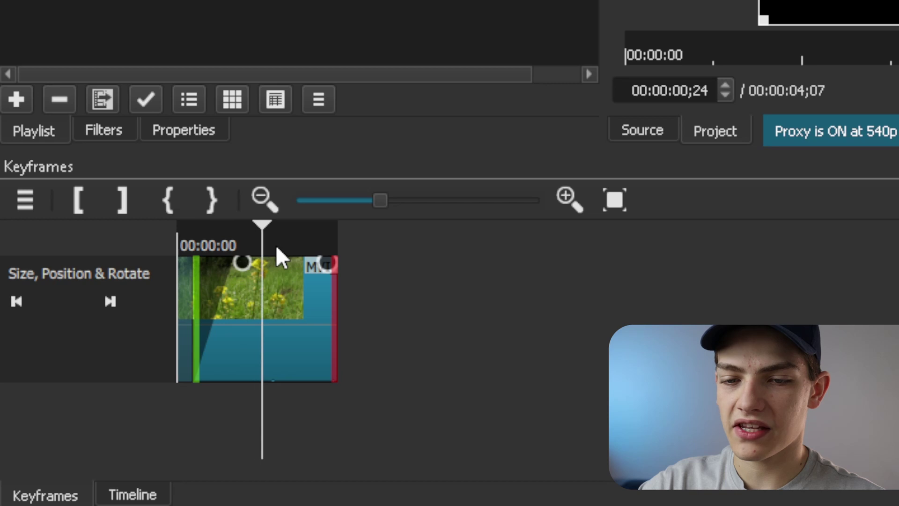
click(276, 247)
click(174, 209)
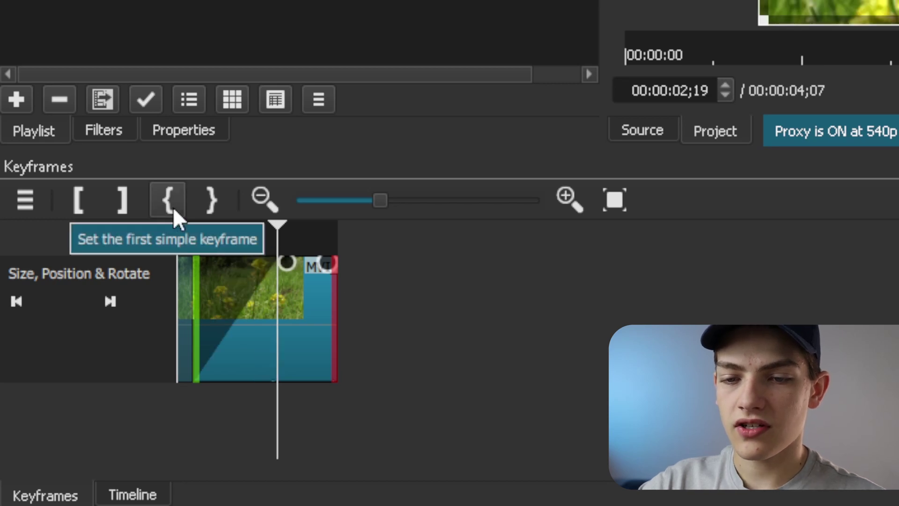
drag(301, 231, 317, 232)
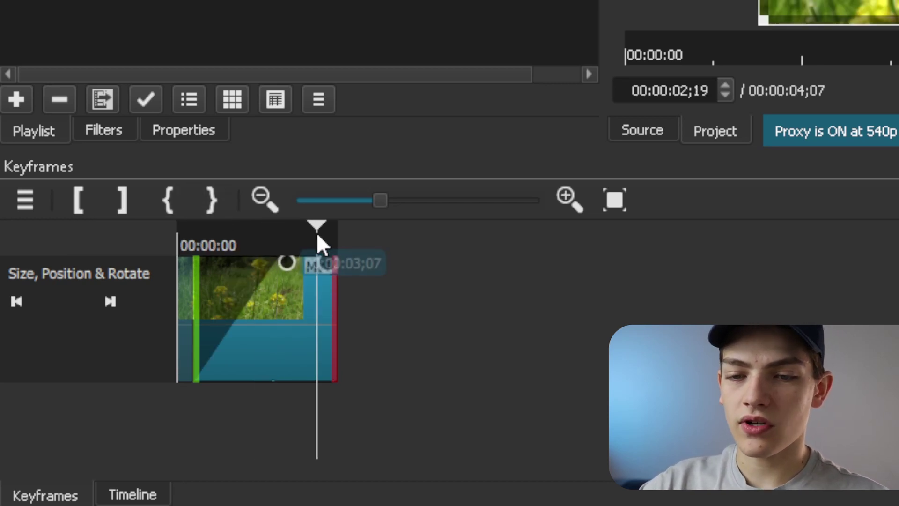
click(213, 194)
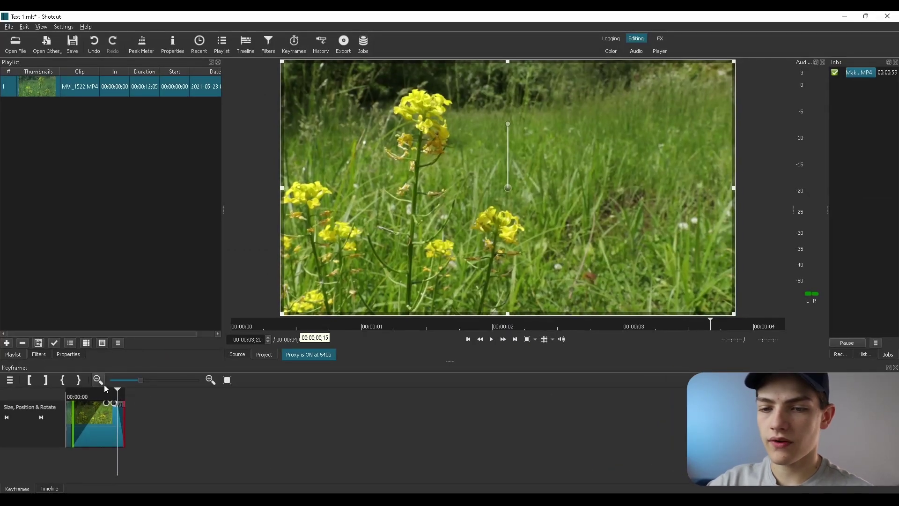
- Play the clip from the start to review the slide-in and slide-out, and return to 00:00:03;14
click(107, 392)
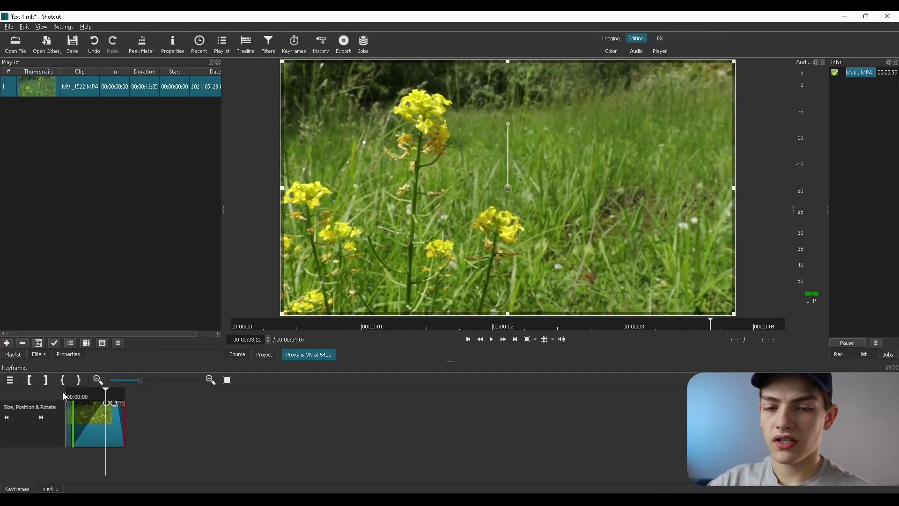
click(62, 394)
key(space)
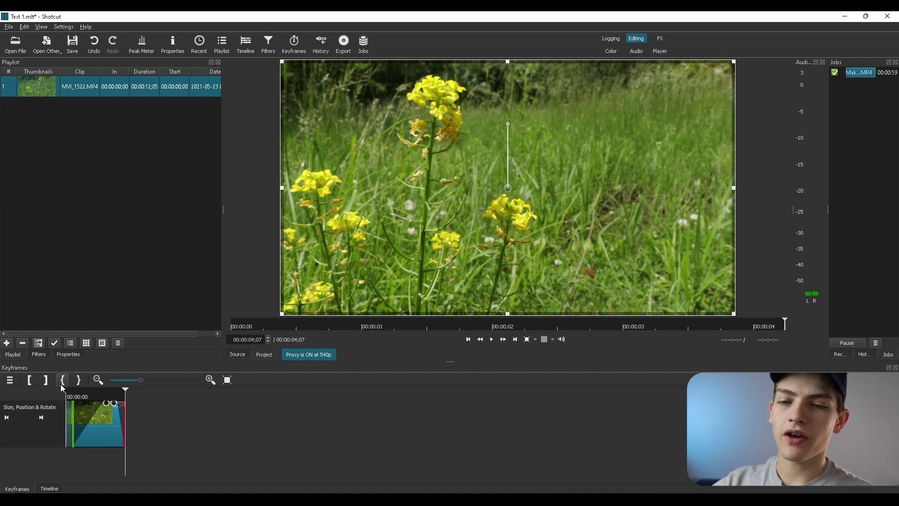
click(116, 394)
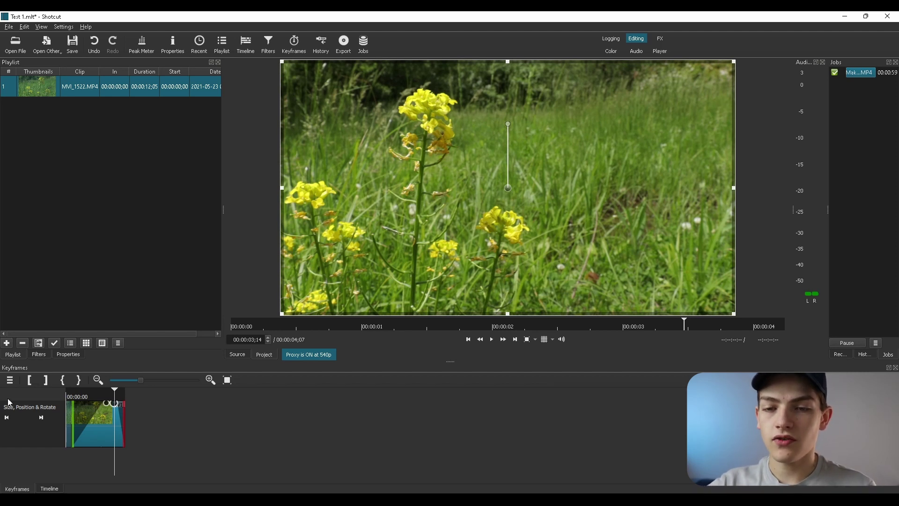
- Reset the Size, Position & Rotate filter to the (defaults) preset and extend its start back to the clip's beginning at 00:00:00;00
click(40, 354)
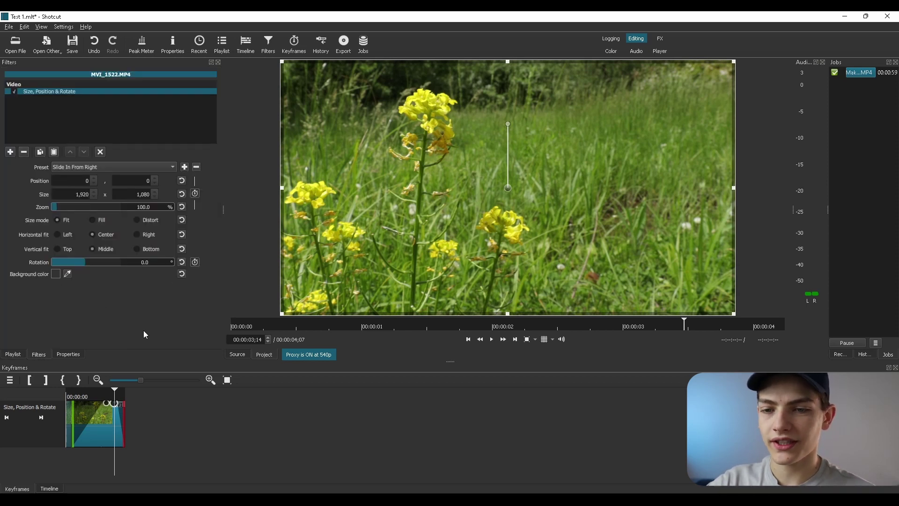
click(82, 393)
click(109, 167)
scroll(96, 123, up, 3)
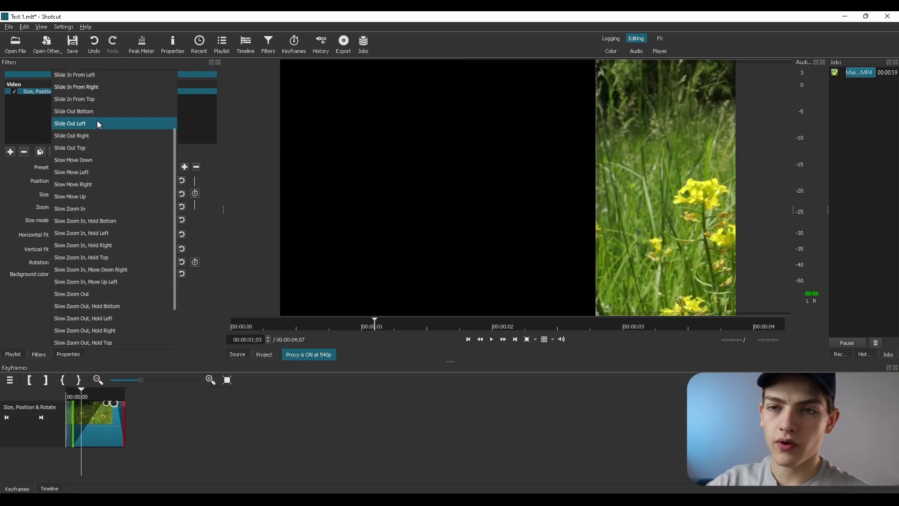
click(108, 92)
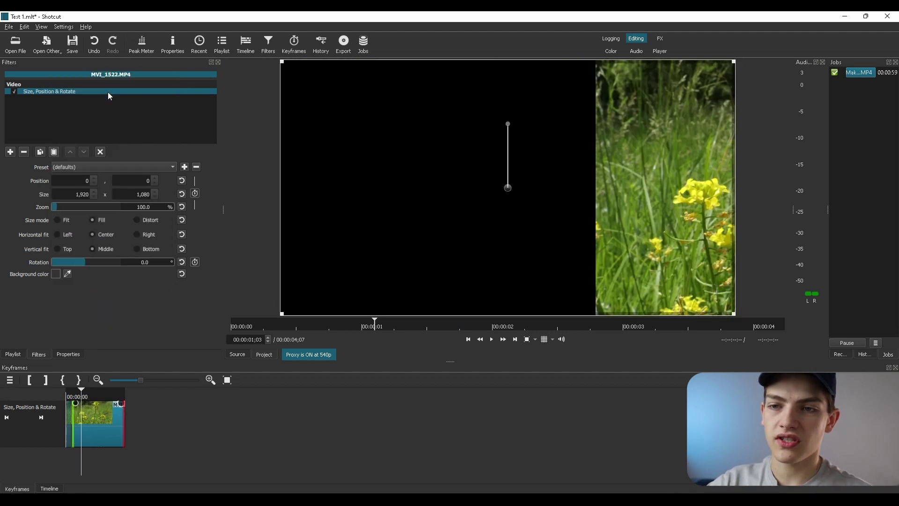
click(66, 392)
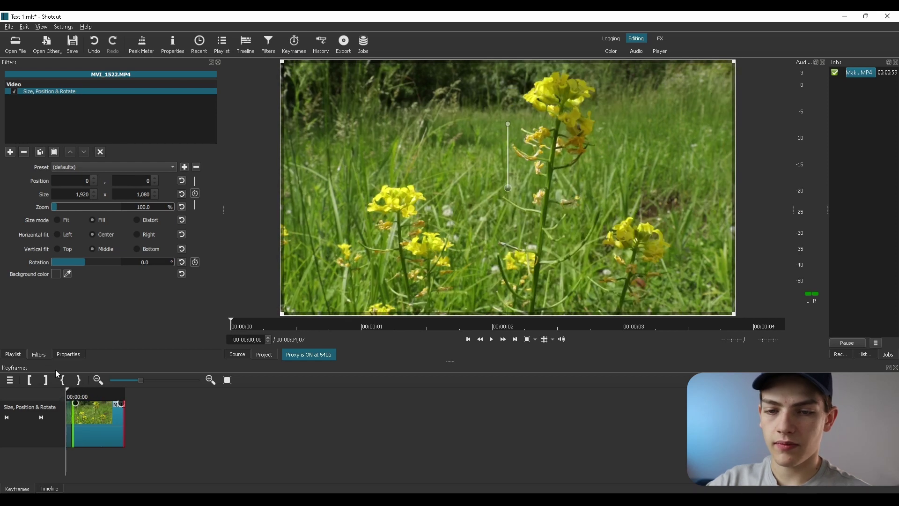
click(28, 381)
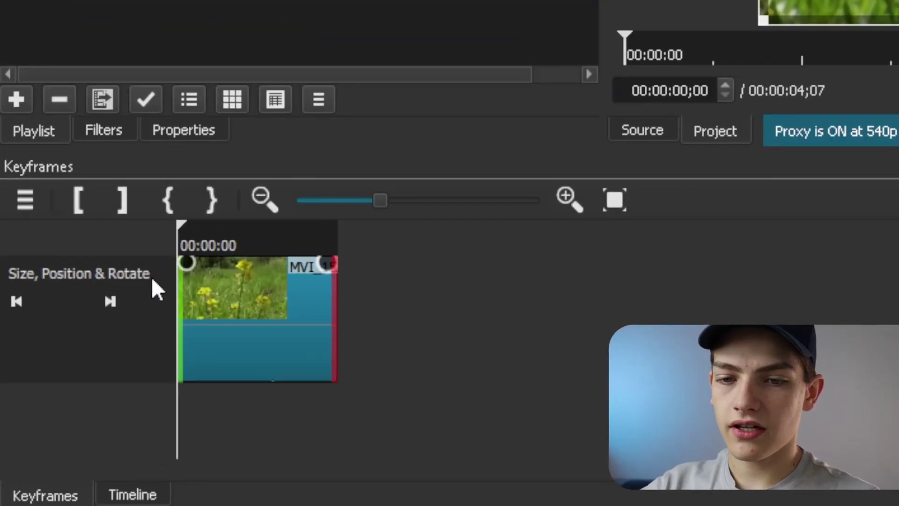
- Jump between the previous and next simple keyframes of the filter, ending at the start of the clip
click(109, 301)
click(16, 301)
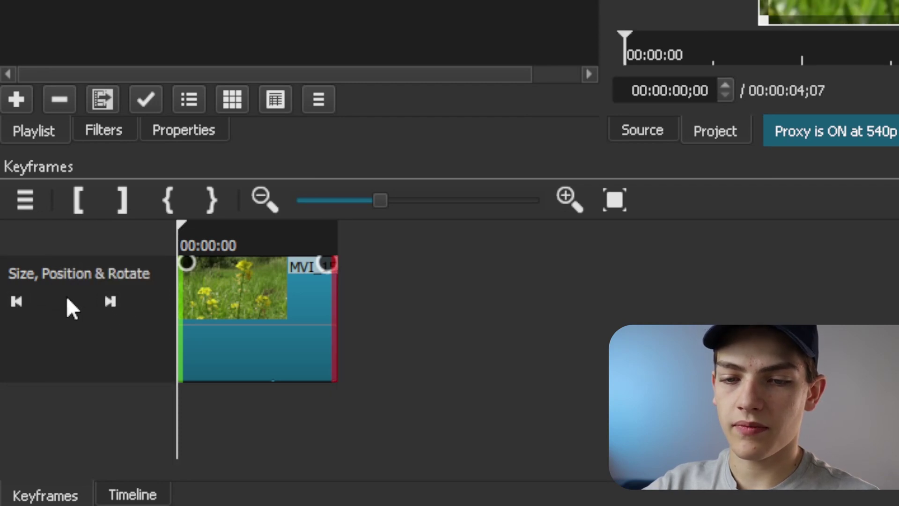
click(113, 304)
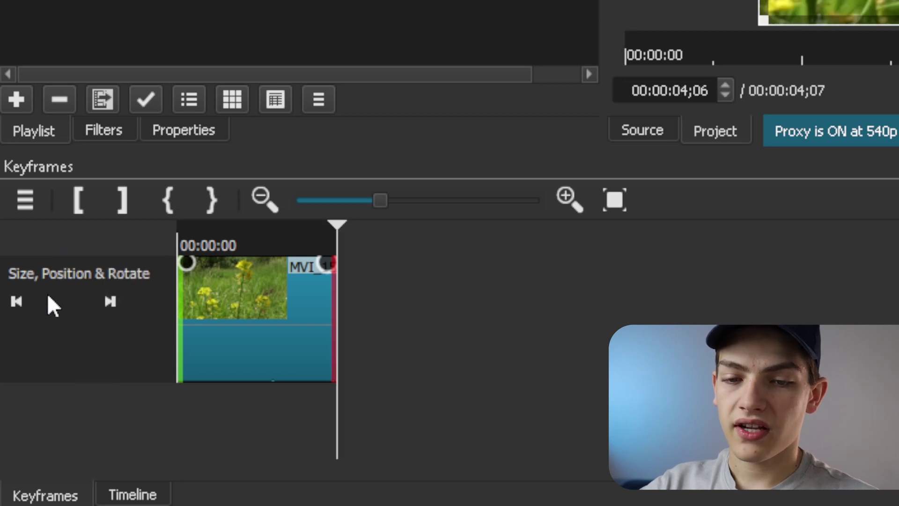
click(22, 298)
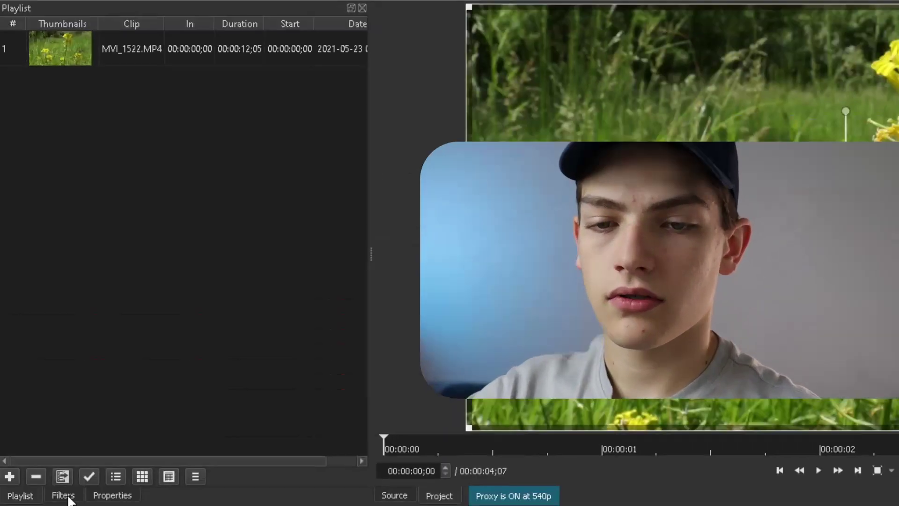
- Turn on keyframing for the filter's size and position, with the playhead at 00:00:00;24
click(110, 131)
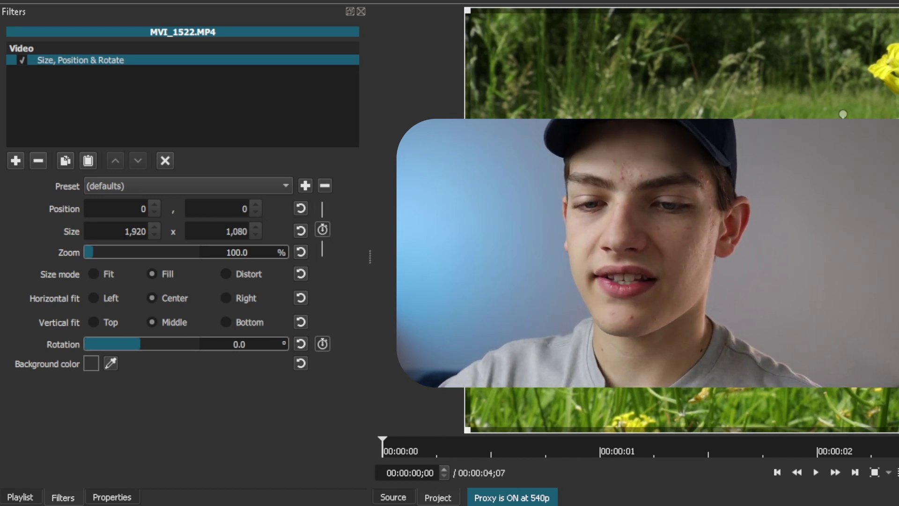
key(space)
key(space)
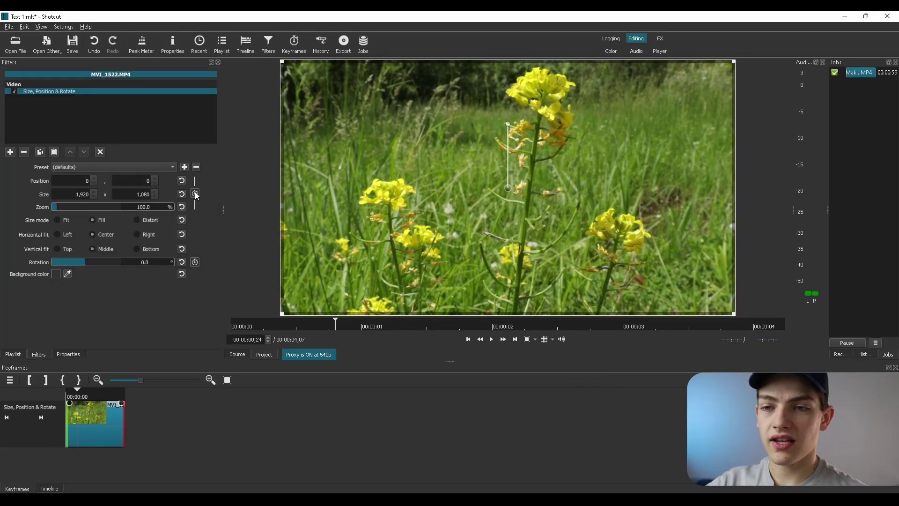
click(195, 194)
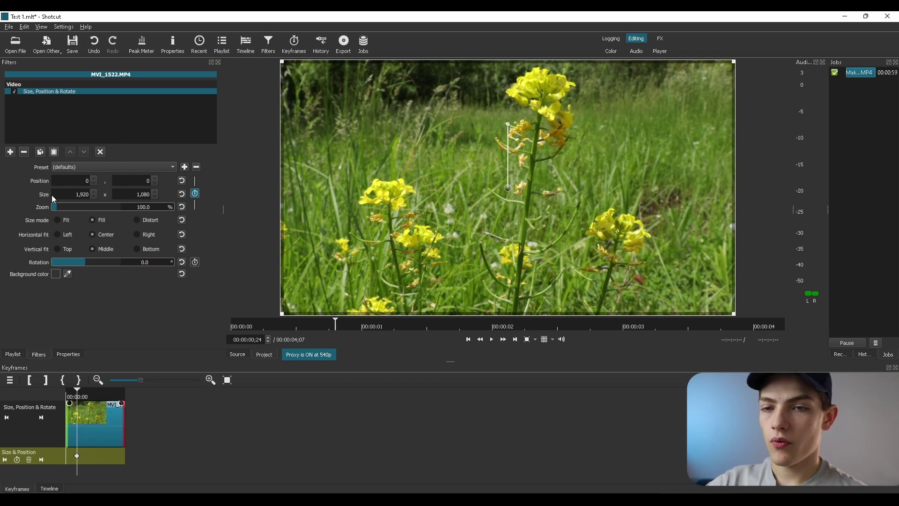
- Add position keyframes with a horizontal position of 100 at 00:00:01;18 and 0 at 00:00:01;27
drag(84, 394, 88, 392)
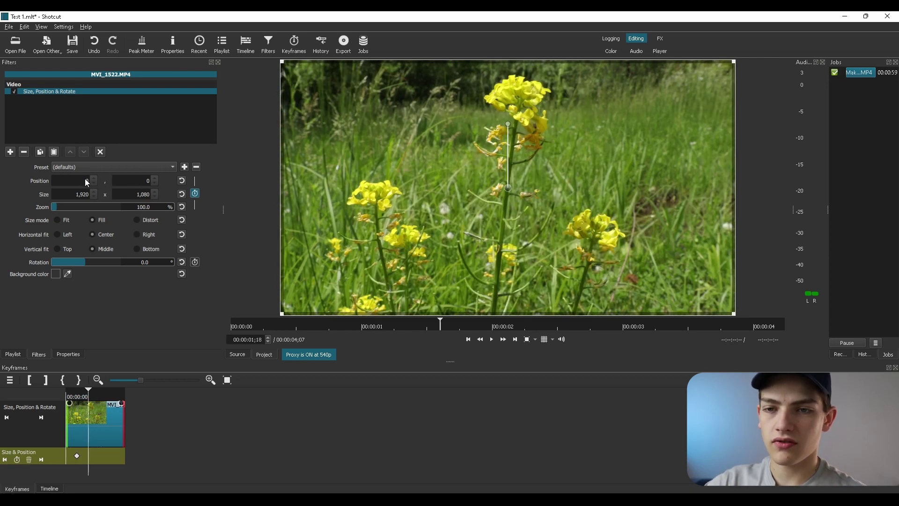
scroll(95, 179, up, 16)
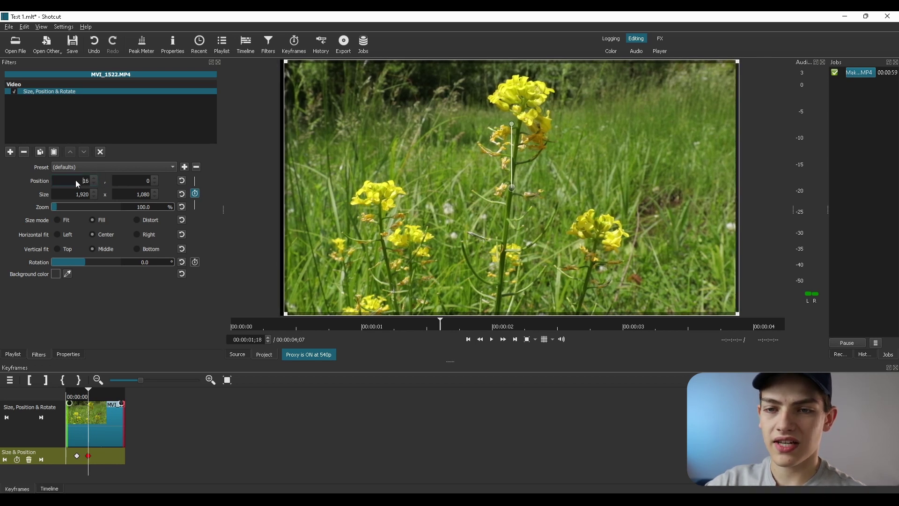
text(100)
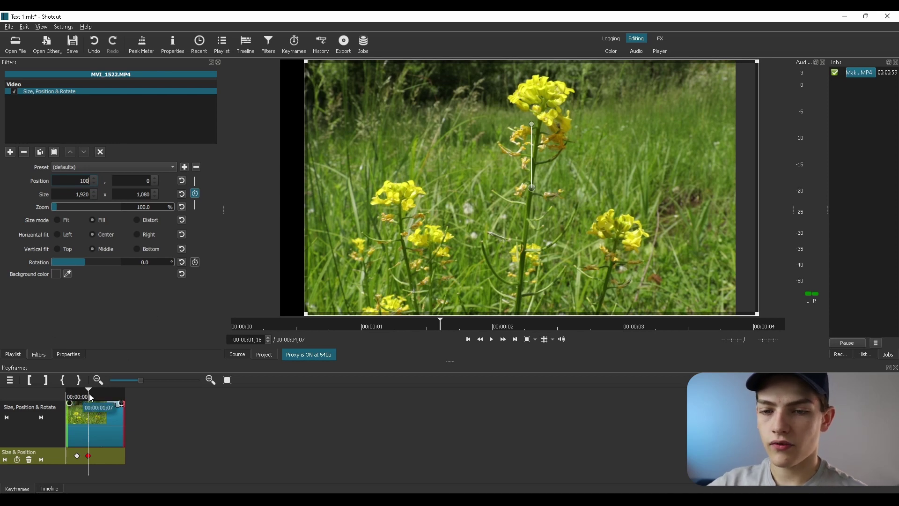
drag(89, 390, 92, 390)
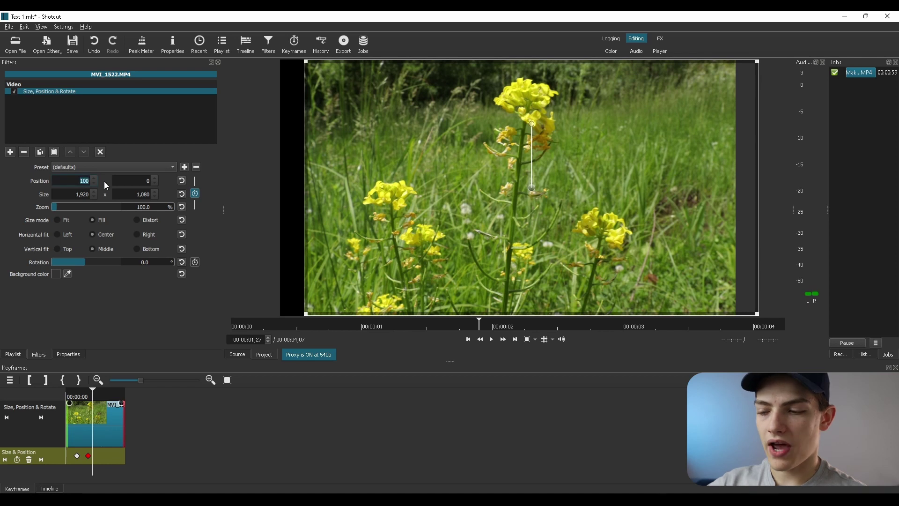
text(0)
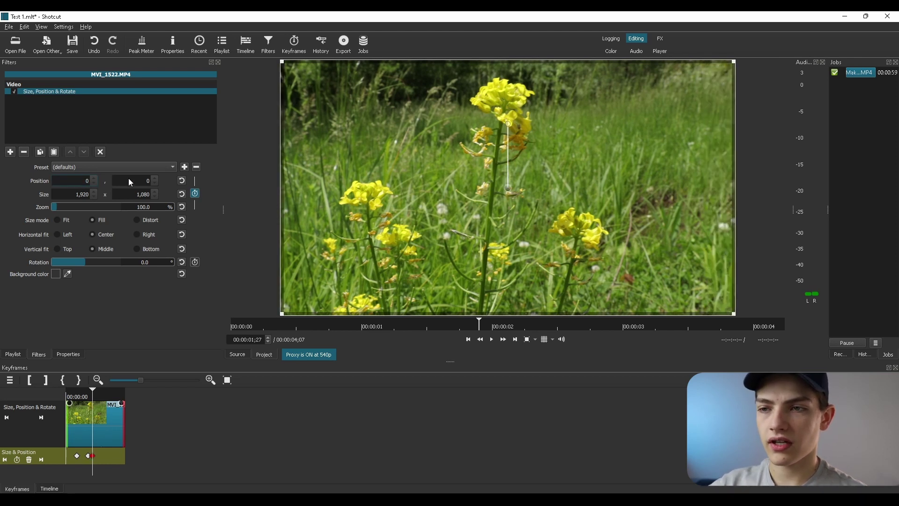
- Play the clip from near the first Size & Position keyframe to review the movement, and step between the previous and next keyframes
drag(73, 391, 76, 389)
key(space)
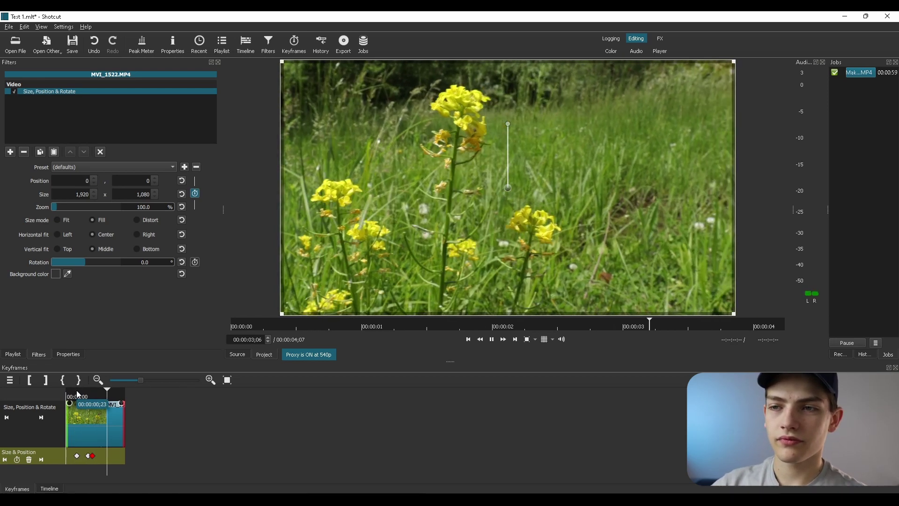
click(83, 395)
click(84, 397)
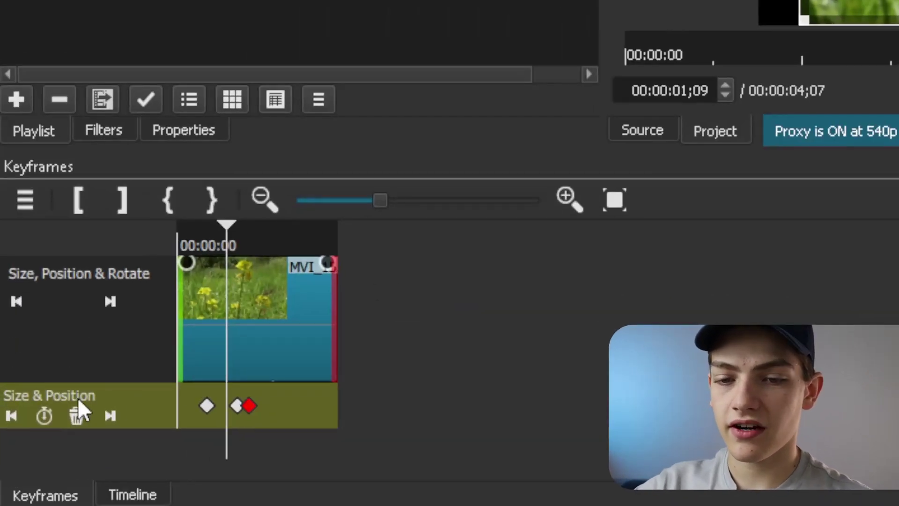
click(12, 417)
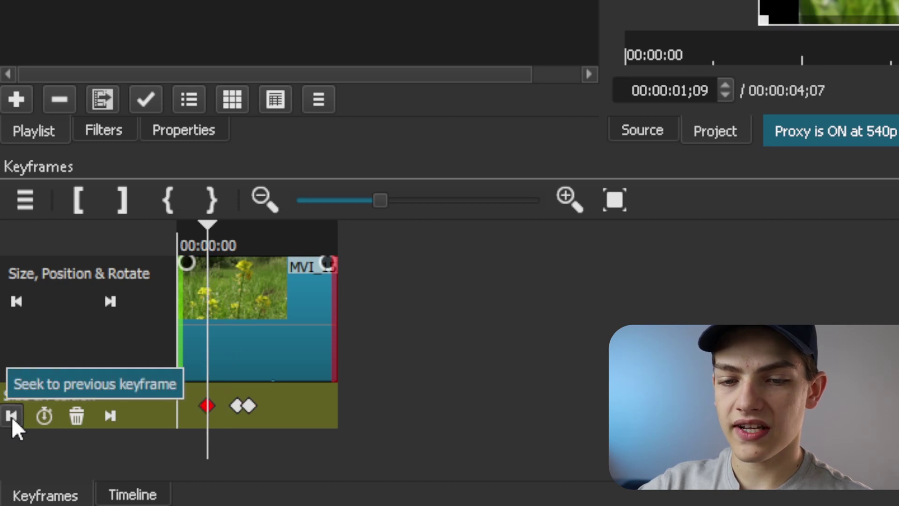
click(113, 412)
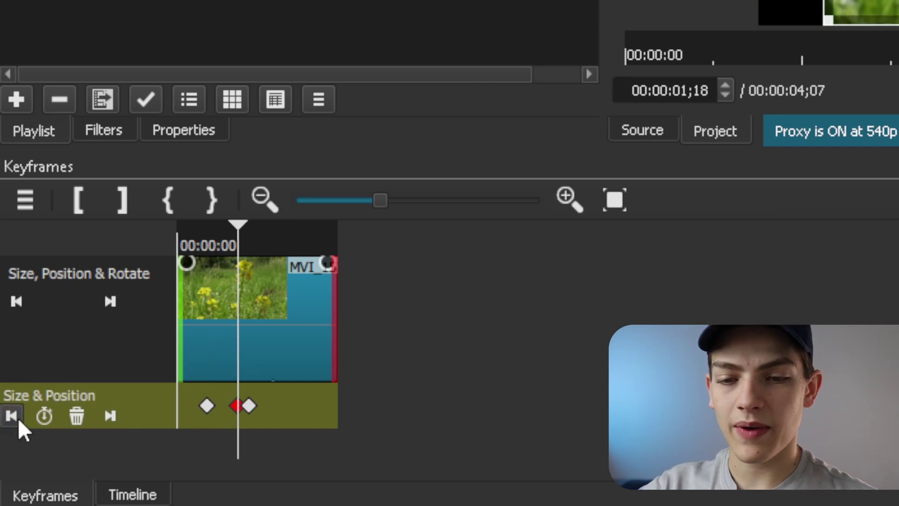
- Add a Size & Position keyframe at 00:00:02;20 and shift the picture slightly down and to the left in the preview
click(221, 237)
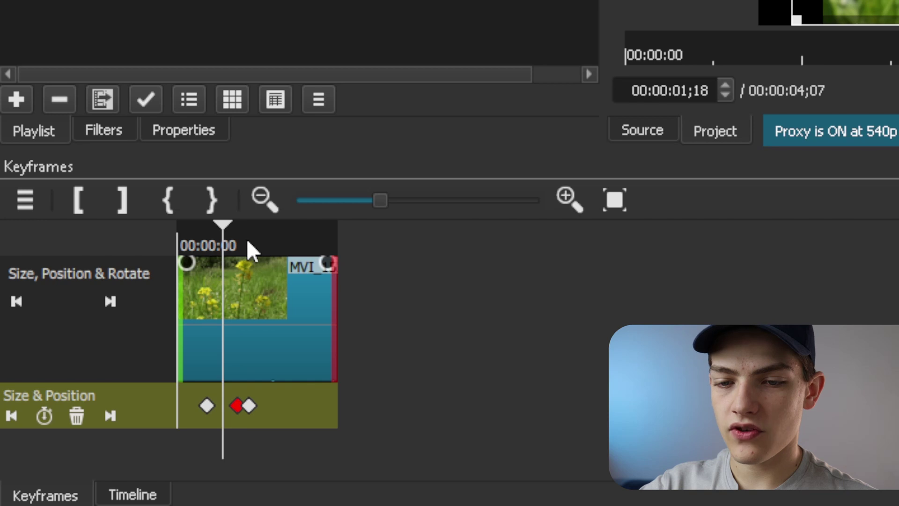
click(265, 241)
drag(274, 252, 279, 253)
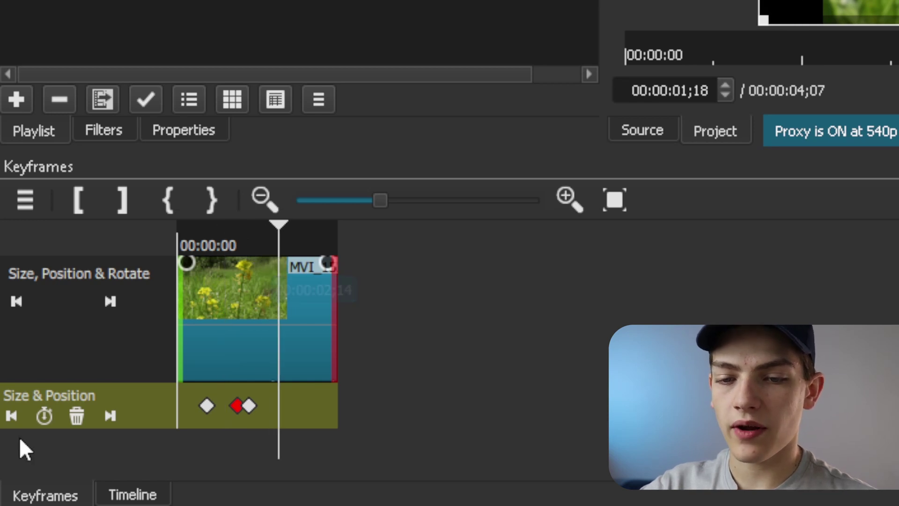
click(47, 414)
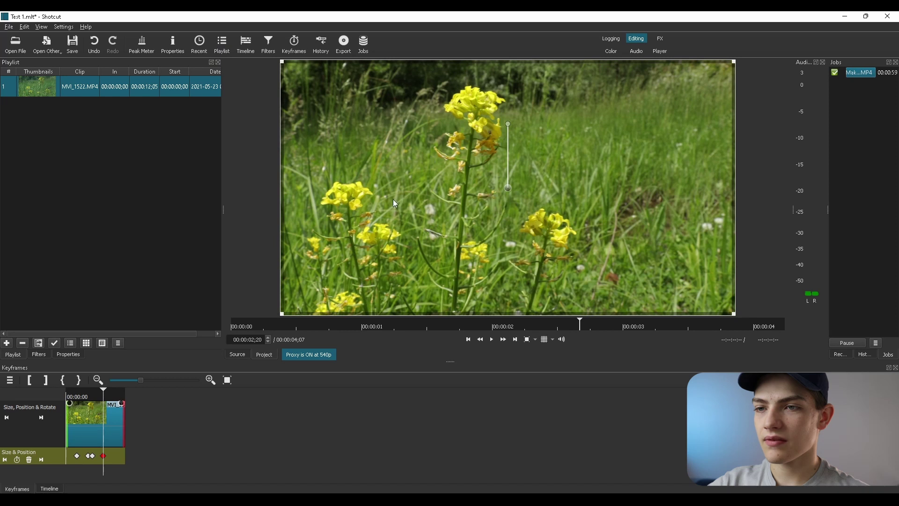
drag(391, 216, 384, 226)
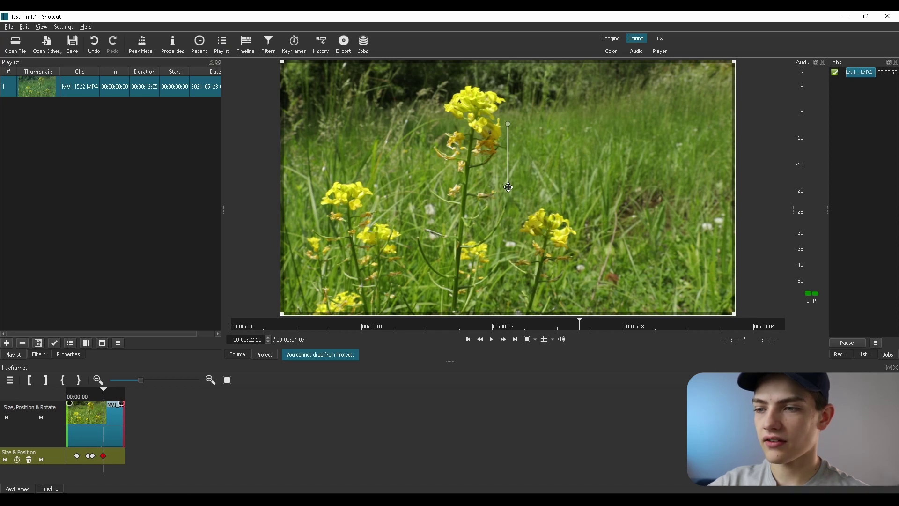
drag(508, 188, 493, 199)
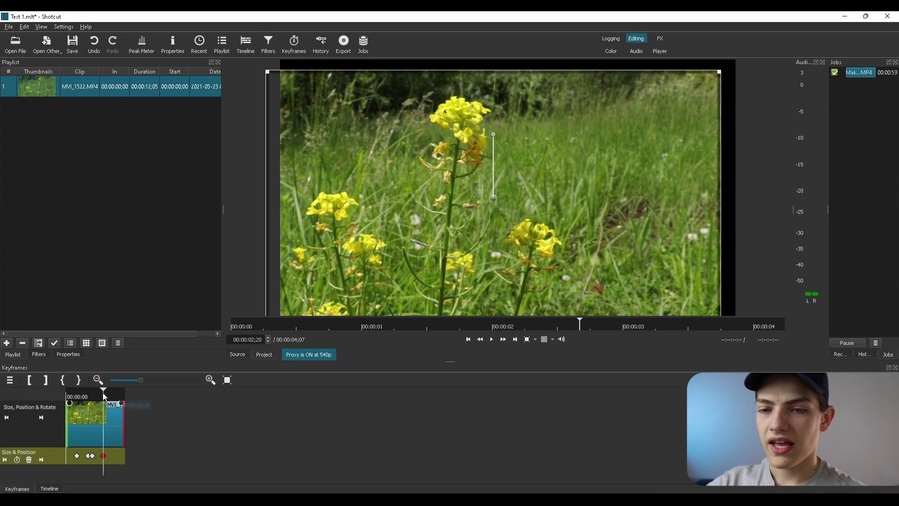
- Play the clip from the start to review the position animation, and scrub through its first part again
click(94, 397)
drag(82, 400, 60, 420)
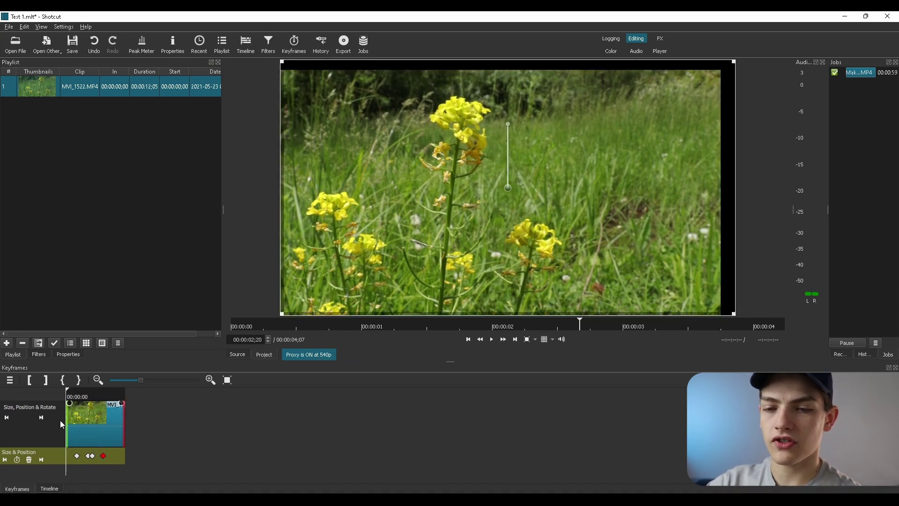
key(space)
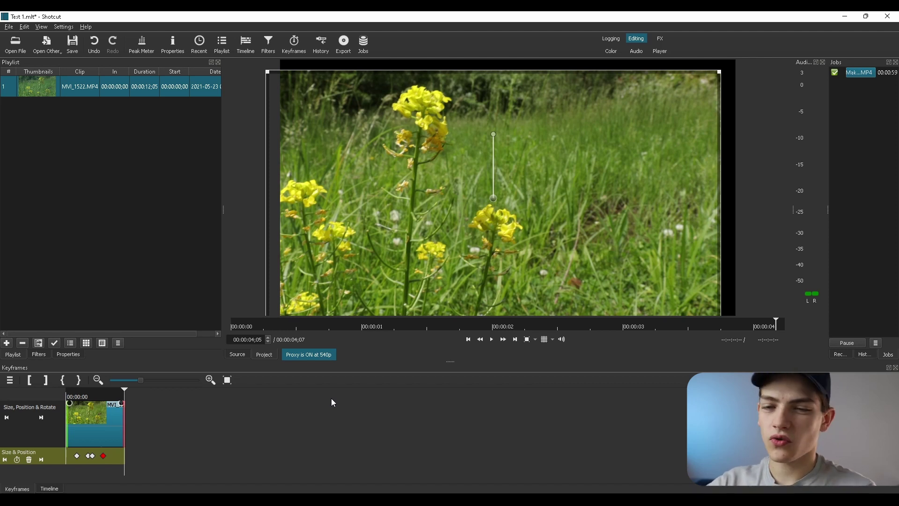
click(89, 394)
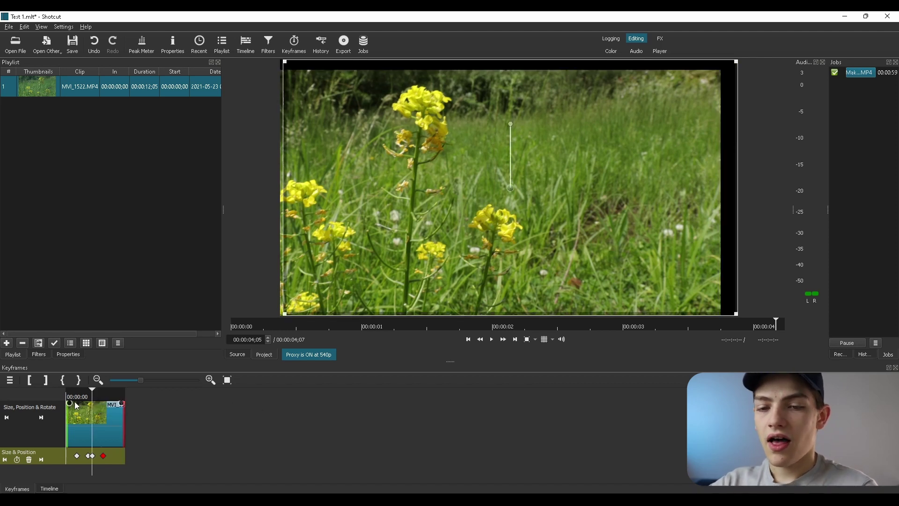
click(83, 395)
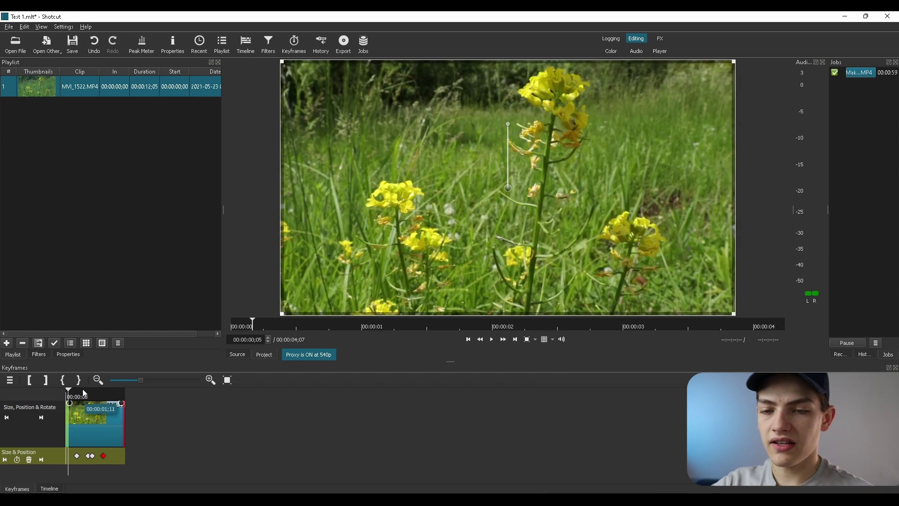
- Delete the Size & Position keyframe at 00:00:02;20 and return the playhead to 00:00:00;25
click(105, 396)
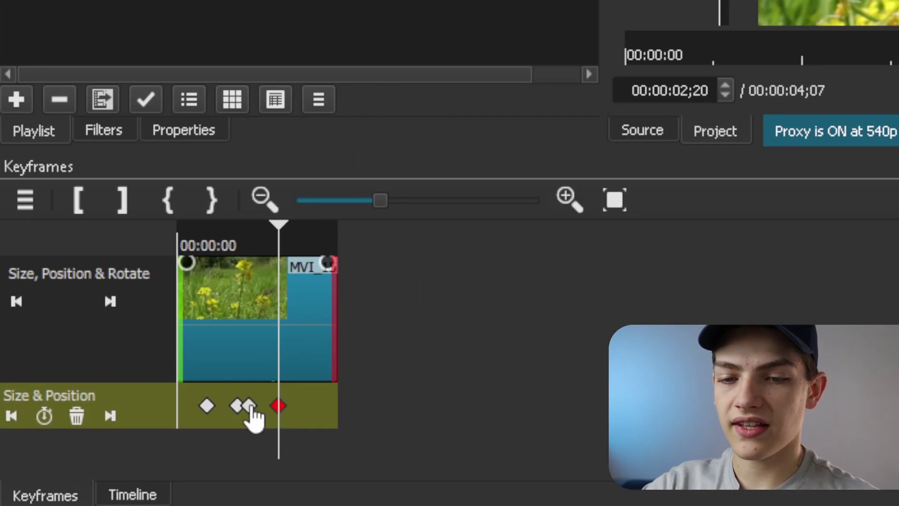
click(78, 415)
click(209, 238)
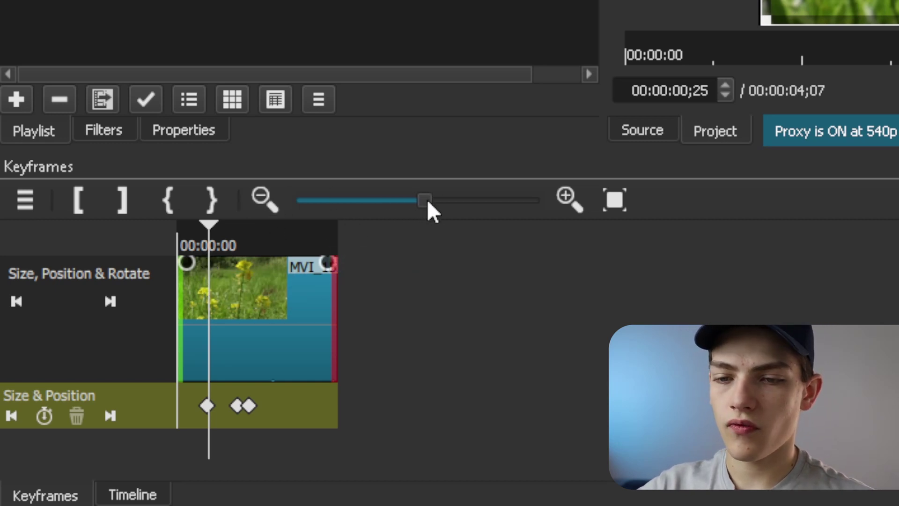
- Enlarge the keyframe timeline's scale and select the middle Size & Position keyframe, placing the playhead on it at 00:00:01;18
drag(428, 202, 519, 200)
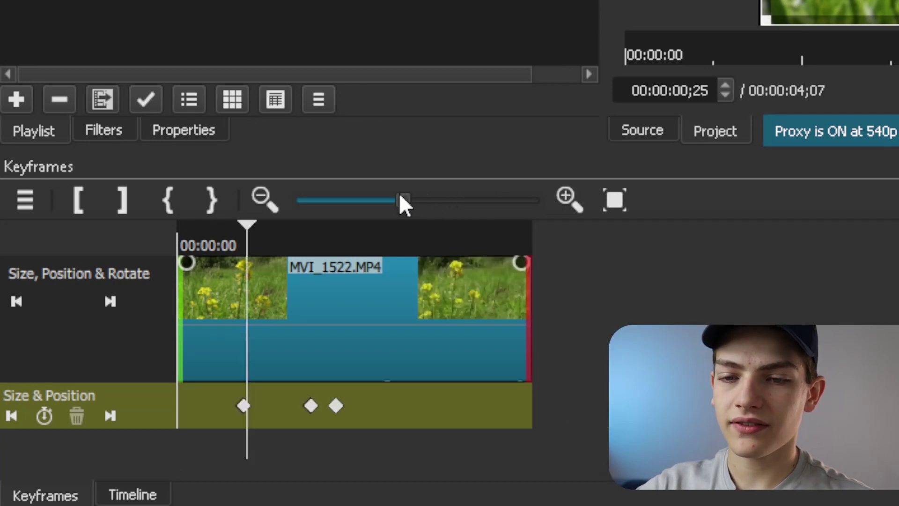
drag(401, 197, 416, 198)
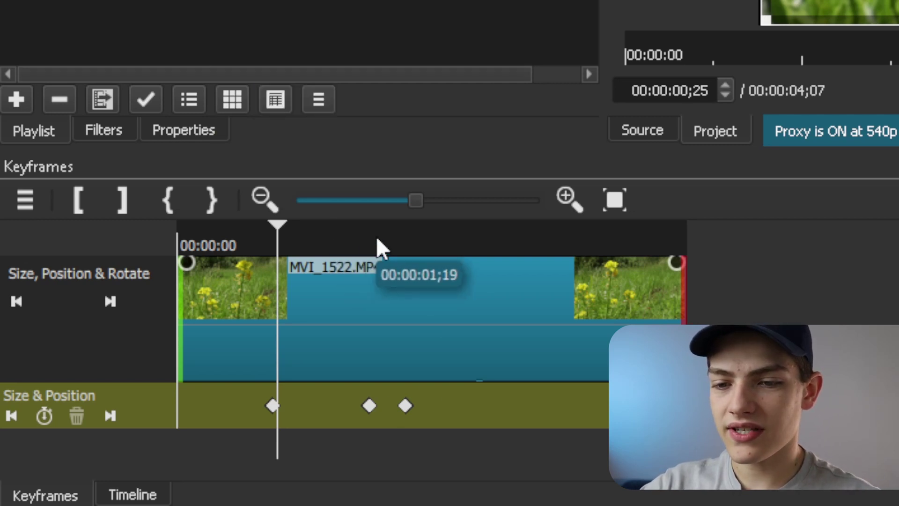
click(366, 325)
click(369, 405)
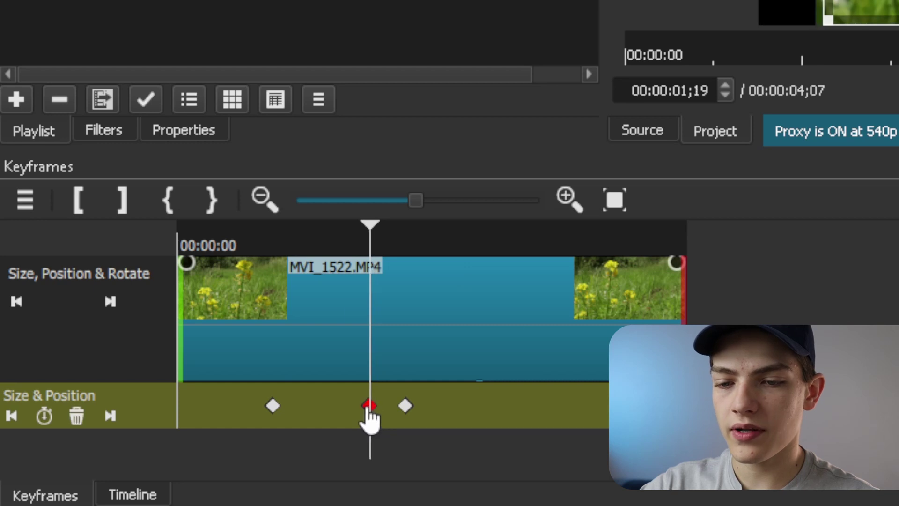
click(369, 405)
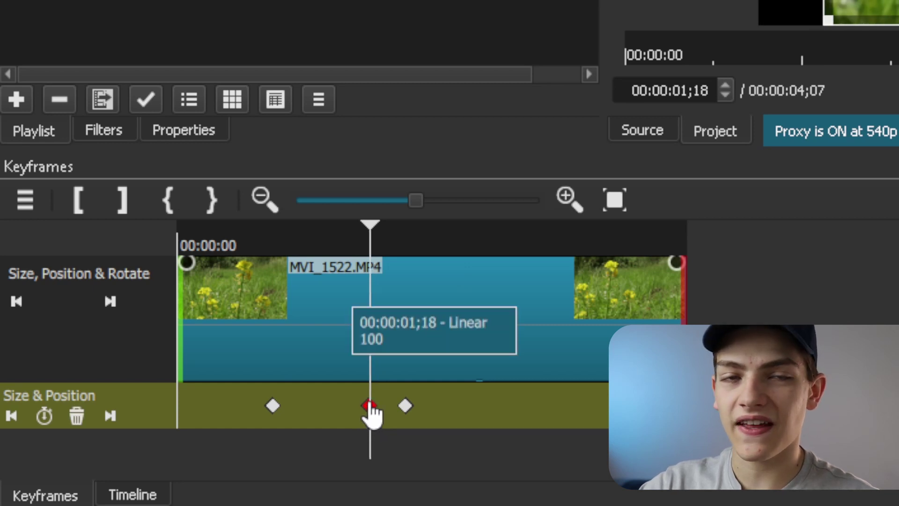
- Set the middle Size & Position keyframe's type to smooth and play the clip from about 00:00:00;22 to preview it
right_click(370, 406)
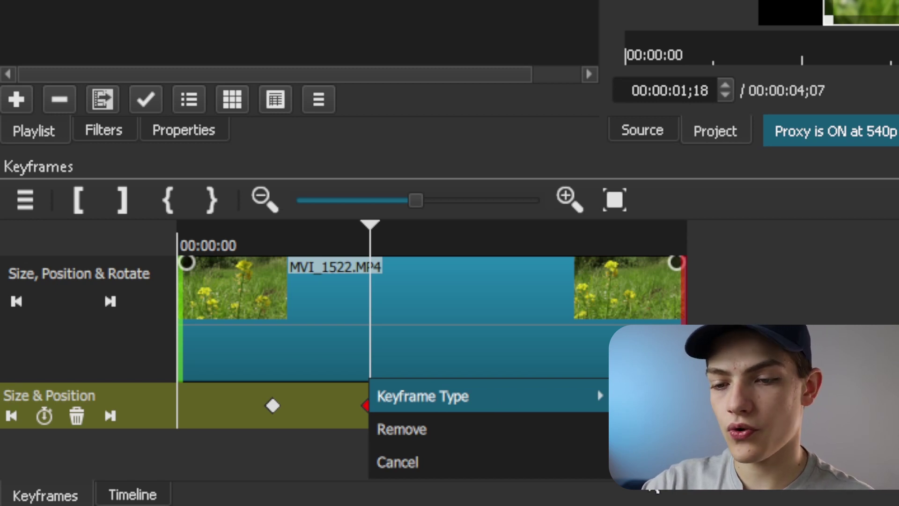
click(656, 461)
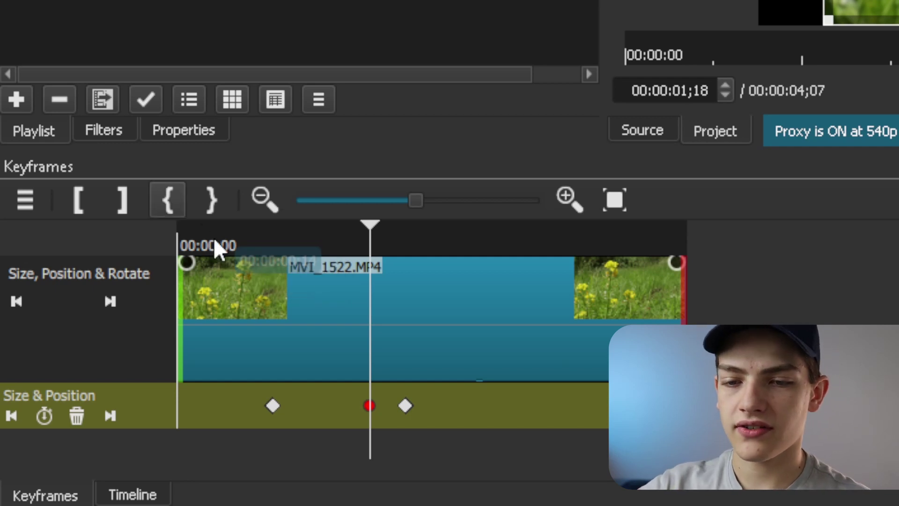
click(269, 245)
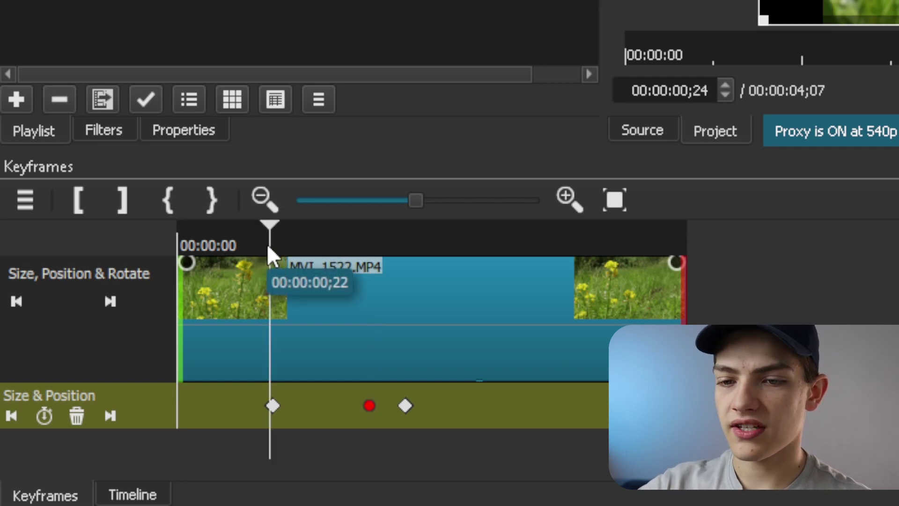
key(space)
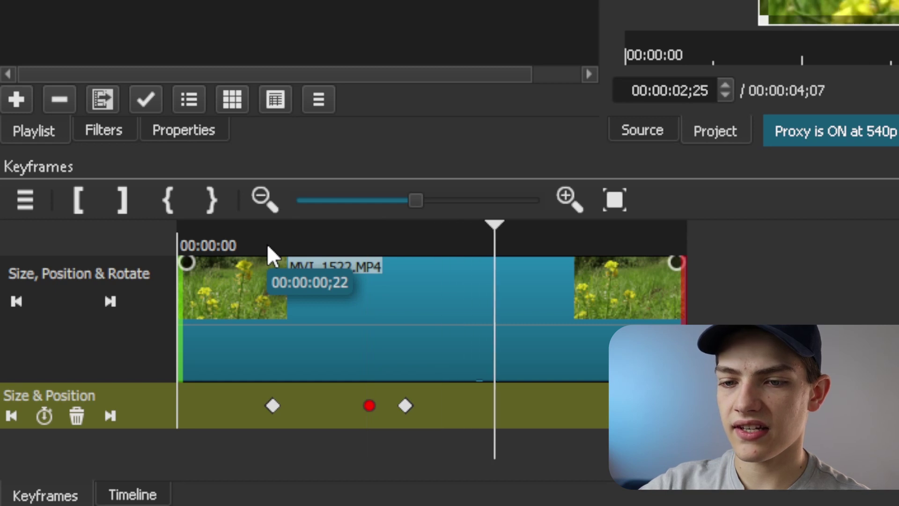
key(space)
- Set the middle Size & Position keyframe's type to linear, then play and scrub through the animation for comparison
right_click(371, 408)
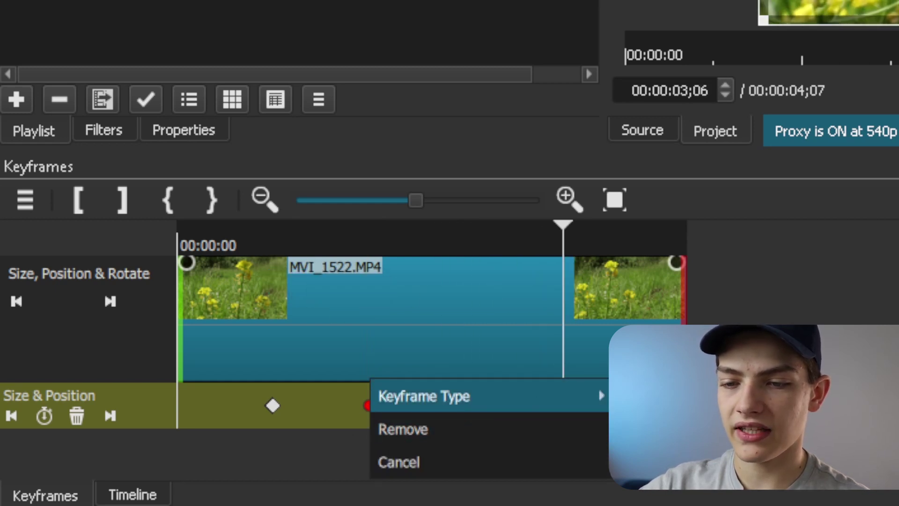
click(398, 462)
click(245, 234)
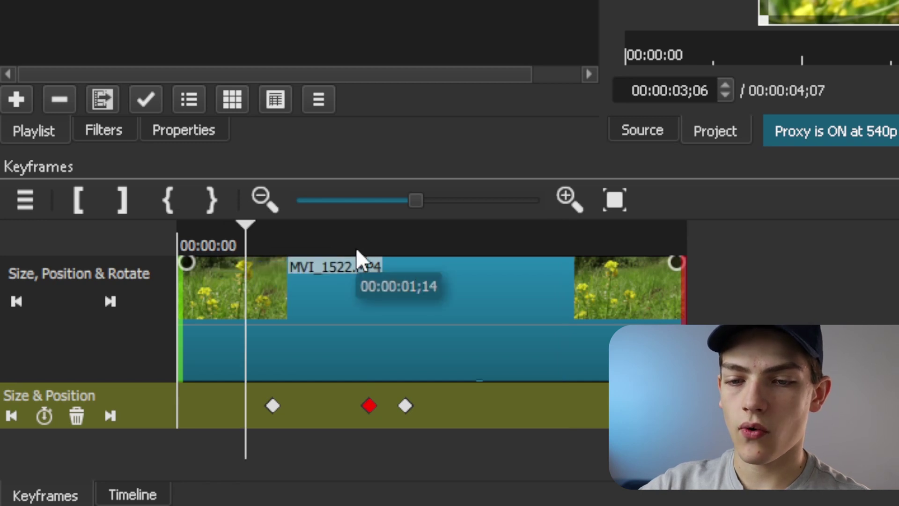
key(space)
key(space)
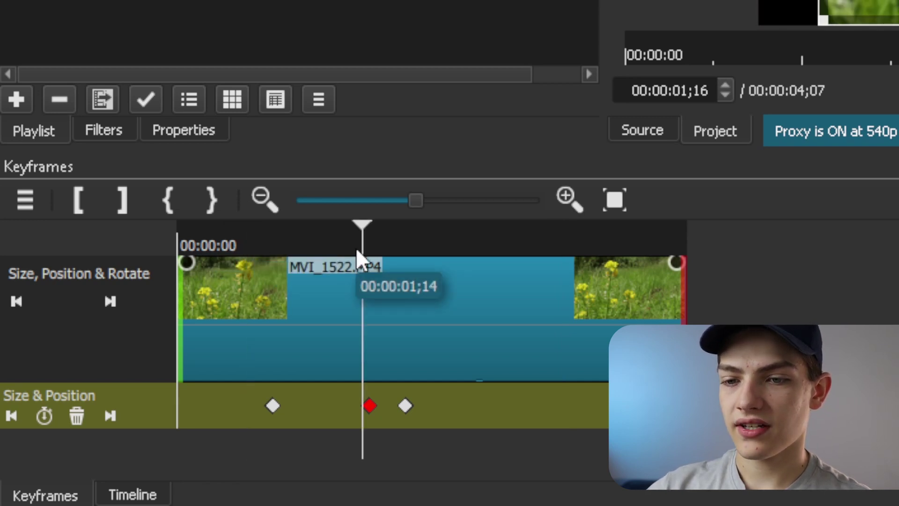
key(space)
click(381, 260)
drag(347, 248, 427, 244)
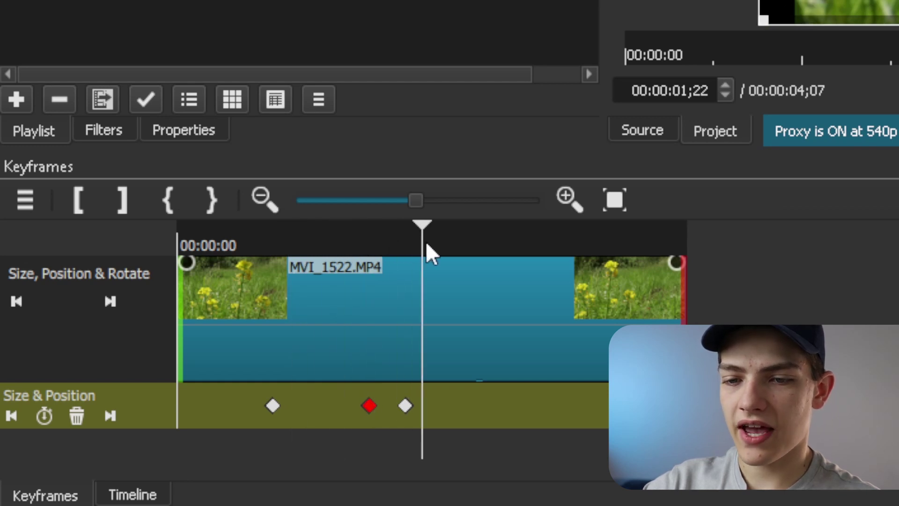
- Change the middle Size & Position keyframe's type to smooth again and scrub through the animation to 00:00:02;02
right_click(370, 405)
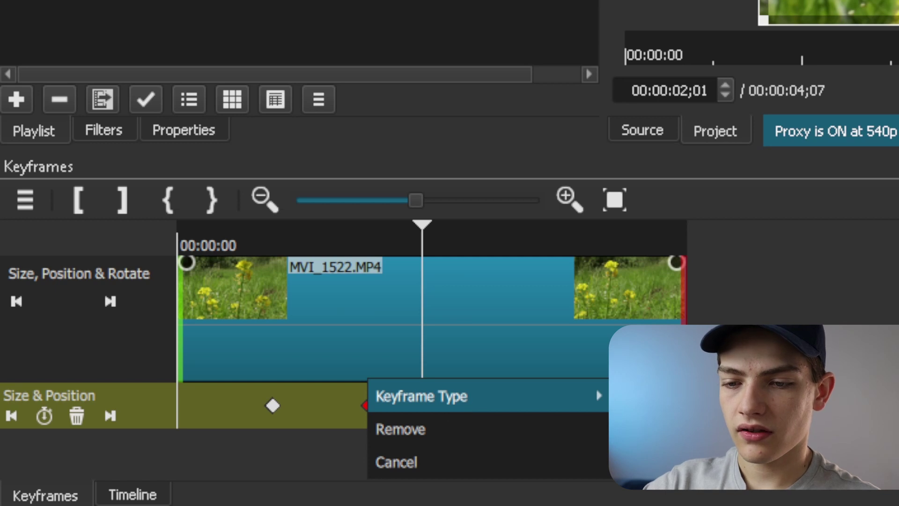
click(445, 363)
click(267, 241)
drag(269, 246, 427, 291)
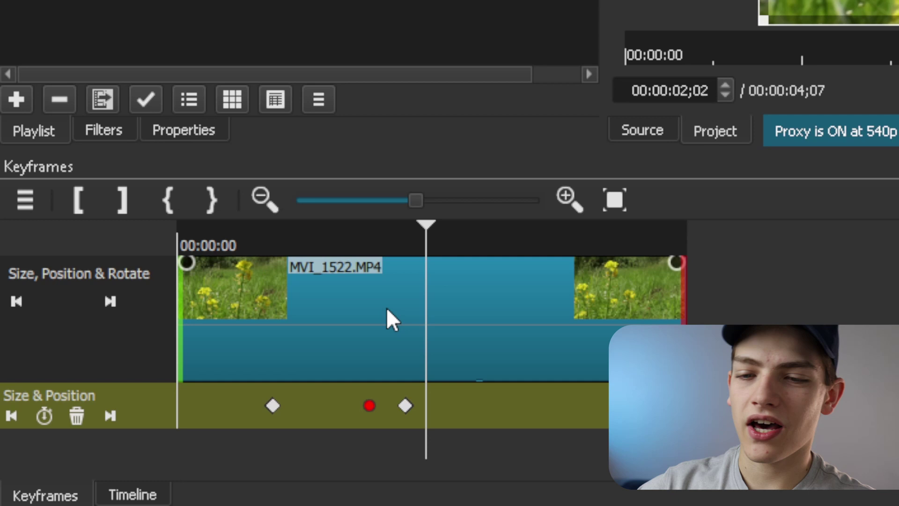
- Try to remove the middle Size & Position keyframe, and redo the undone edits in the timeline
right_click(369, 406)
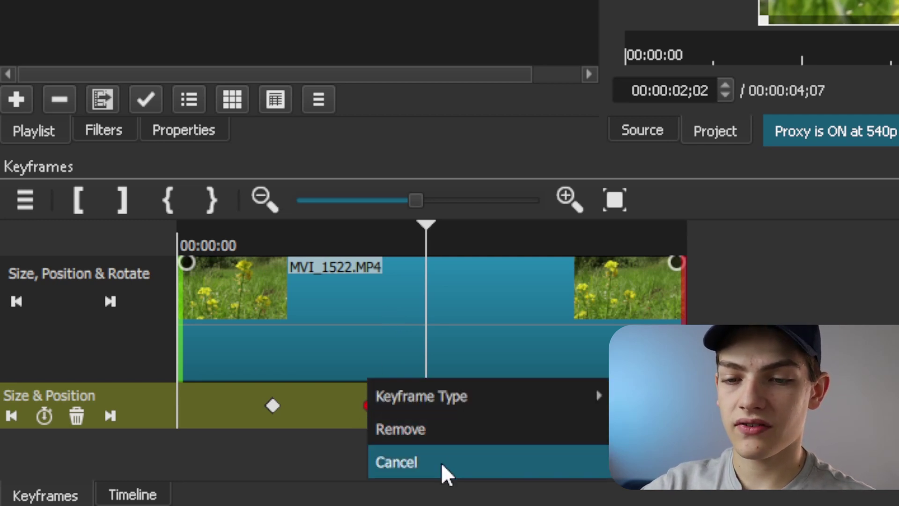
click(441, 462)
right_click(368, 405)
click(424, 424)
click(420, 433)
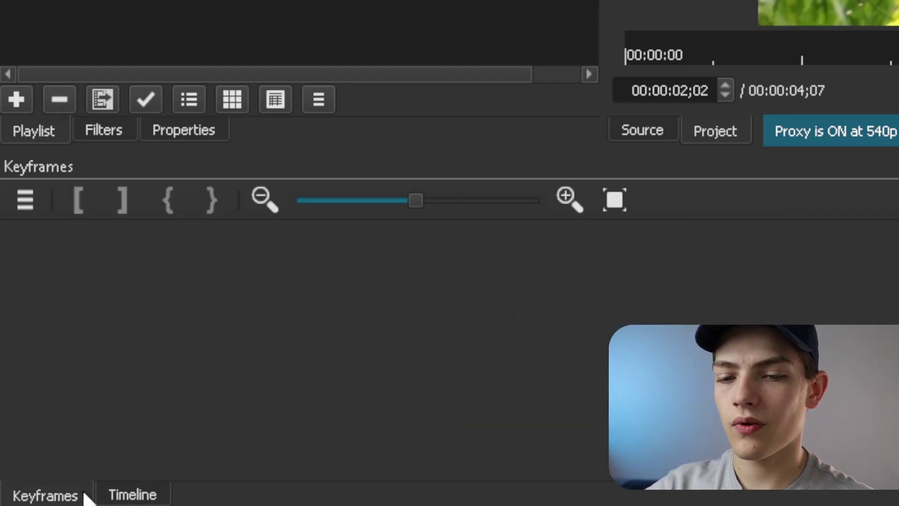
click(112, 494)
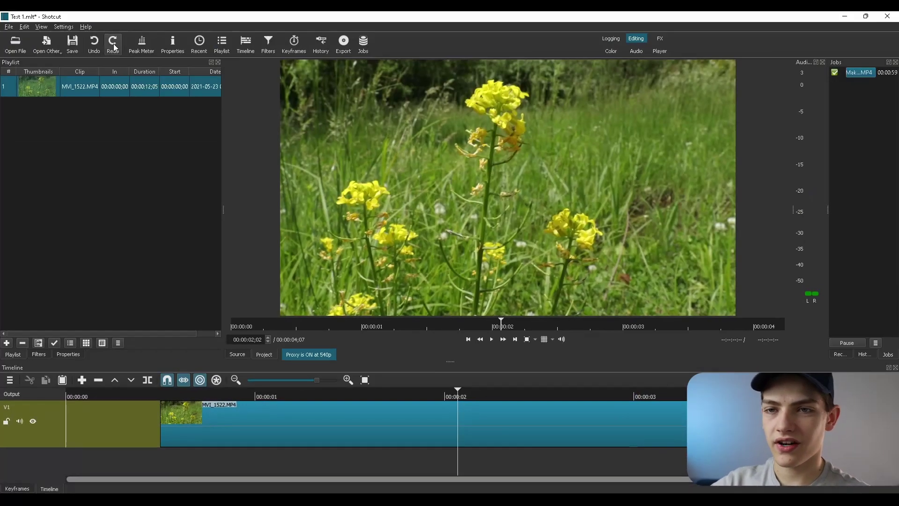
click(113, 44)
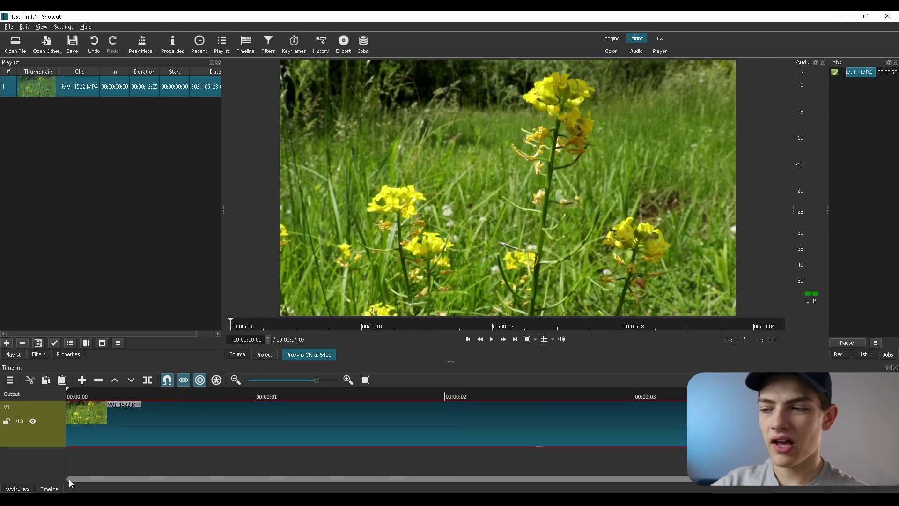
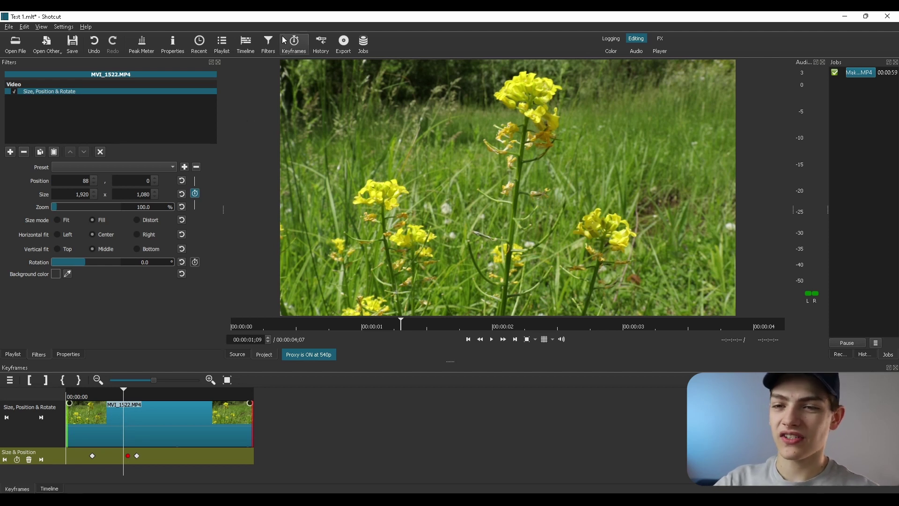
- Browse the available presets of the Size, Position & Rotate filter
click(149, 166)
scroll(112, 323, down, 5)
scroll(108, 328, up, 3)
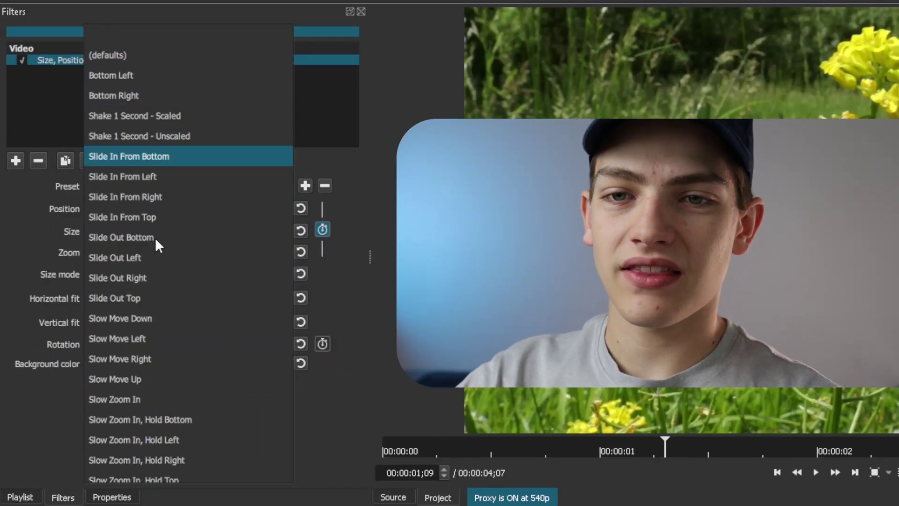
click(333, 484)
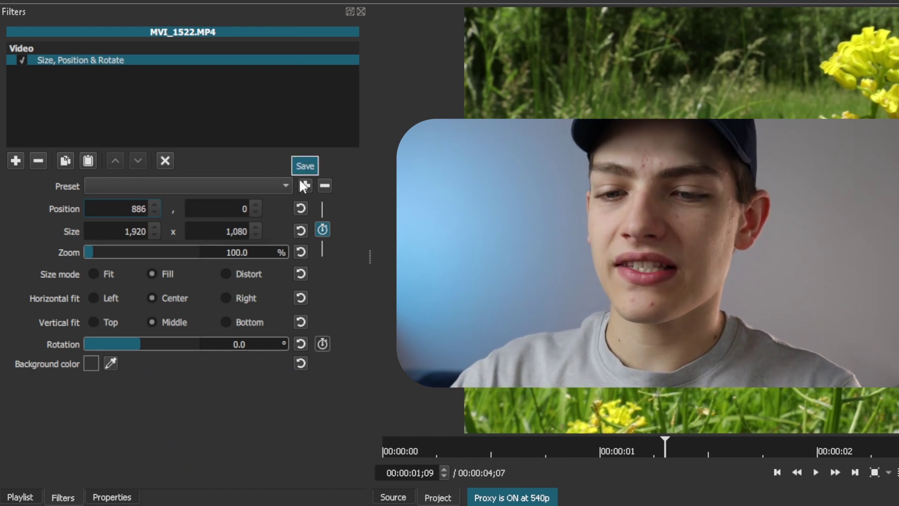
- Set the filter's horizontal position to 100 at 00:00:01;24 and move the playhead back to 00:00:00;11
text(100)
key(Return)
key(ctrl+d)
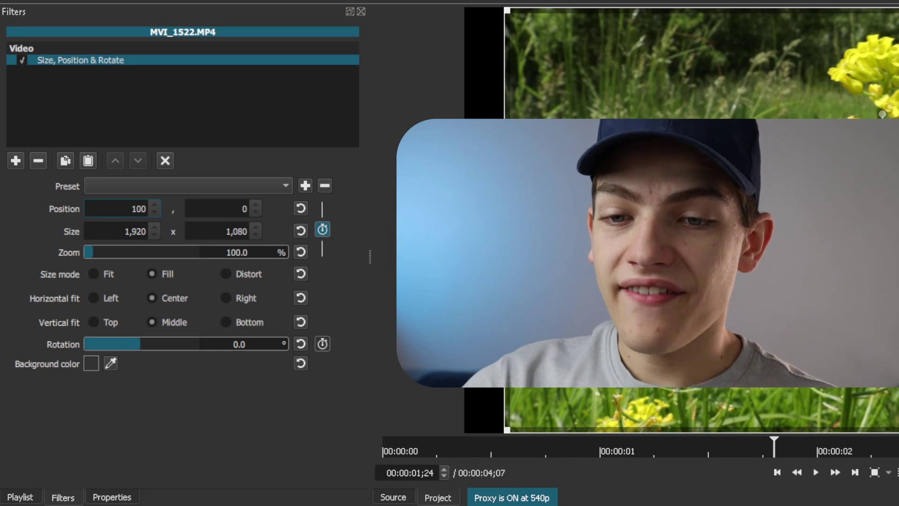
key(ctrl+z)
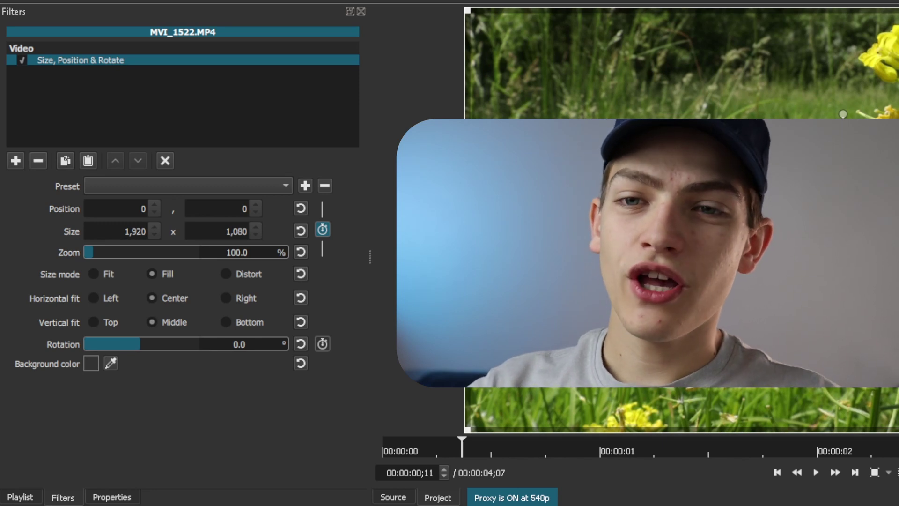
- Save the current Size, Position & Rotate settings and keyframes as a preset named "100 Pixel Right"
click(285, 184)
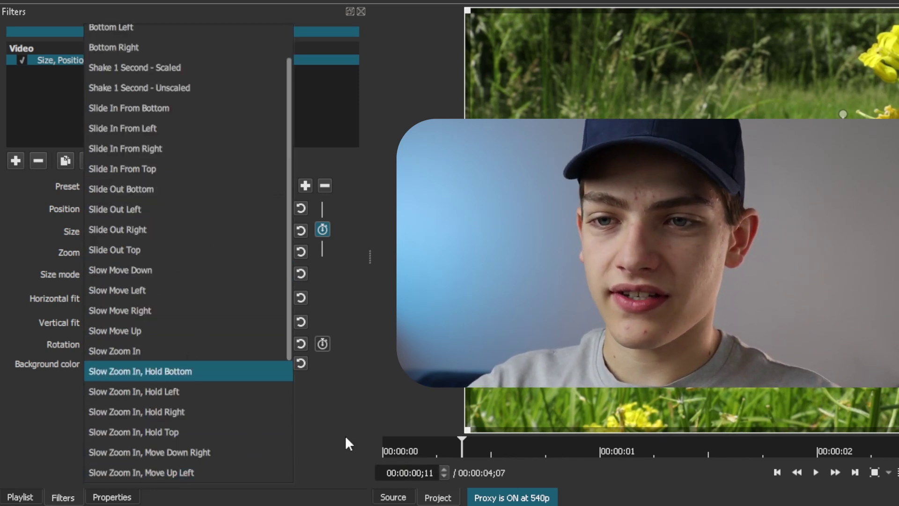
key(Escape)
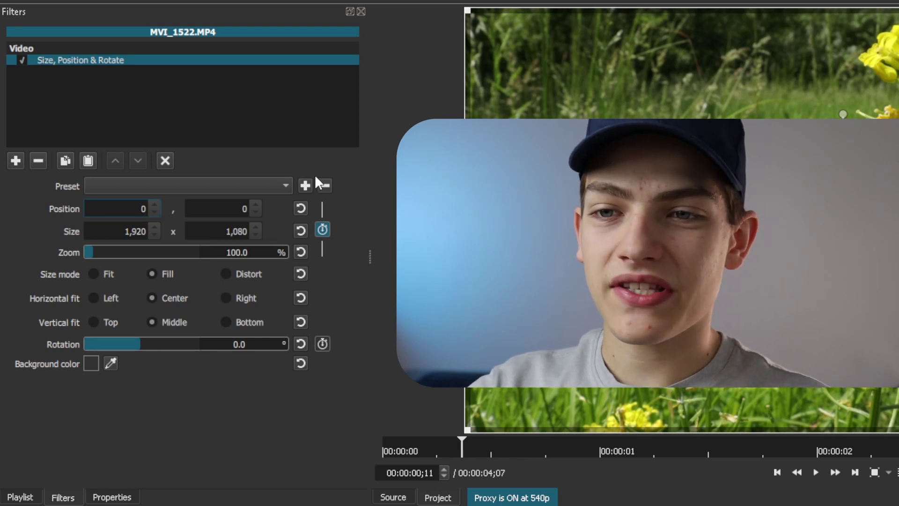
click(304, 186)
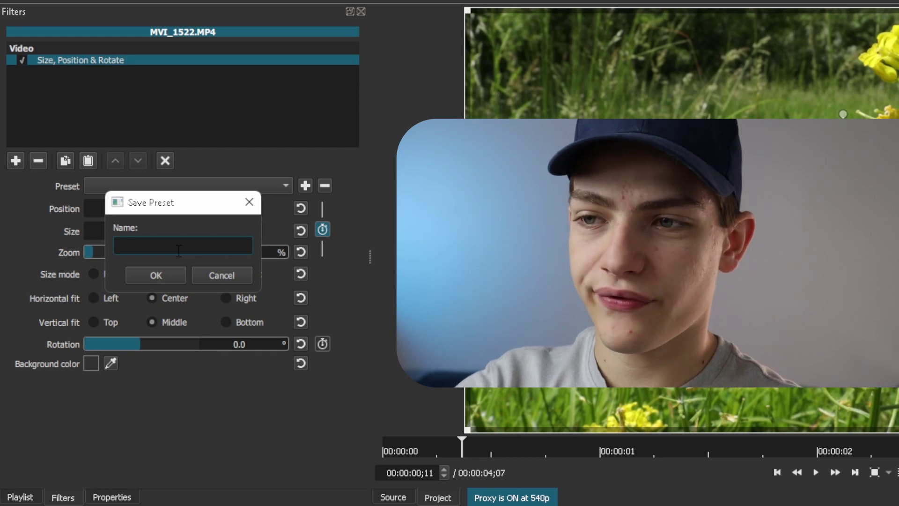
text(1)
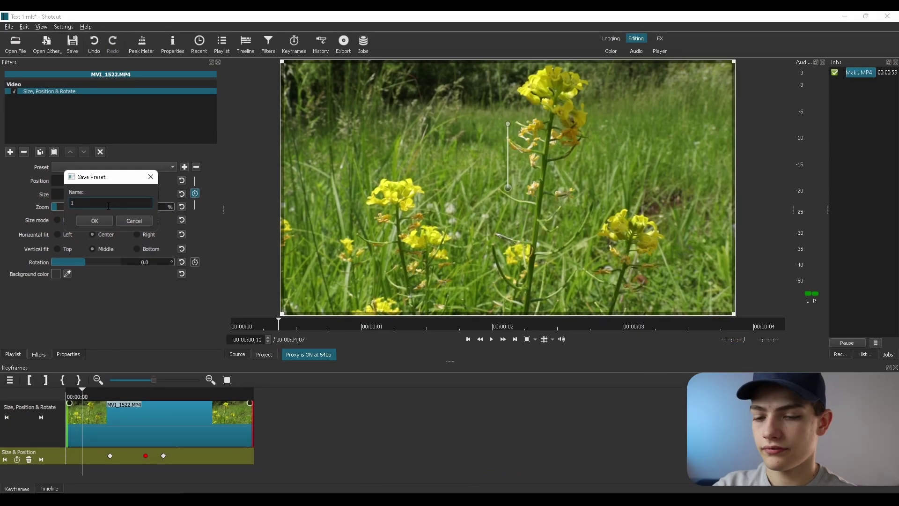
text(00 Pixel Right)
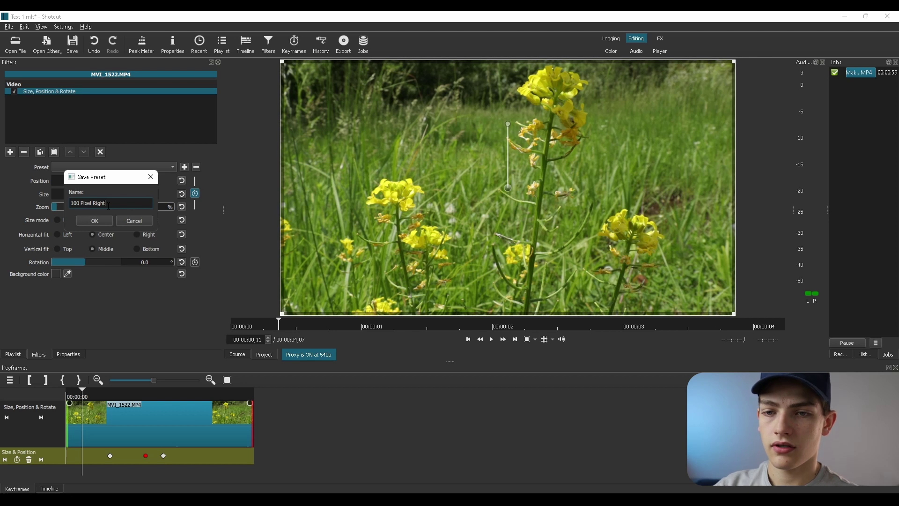
click(93, 225)
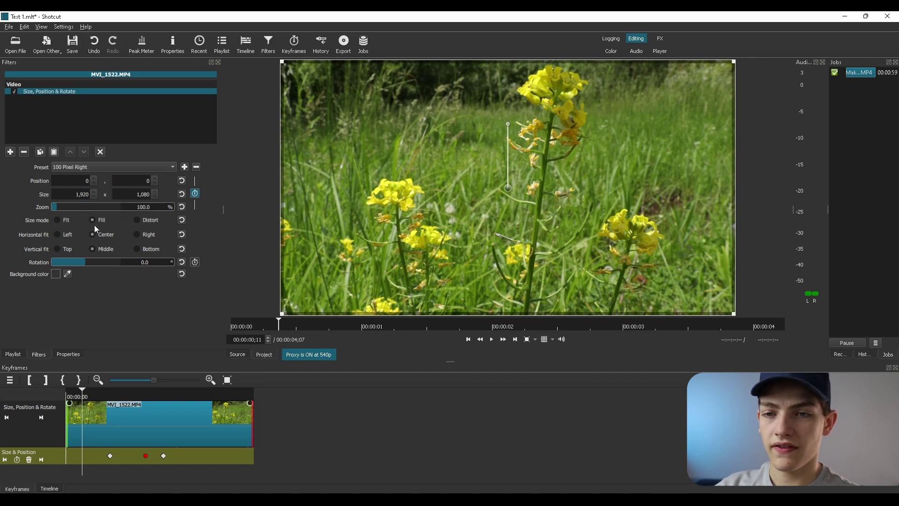
- Move the playhead to 00:00:02;08, reselect the "100 Pixel Right" preset and remove all Size & Position keyframes
click(255, 455)
click(168, 458)
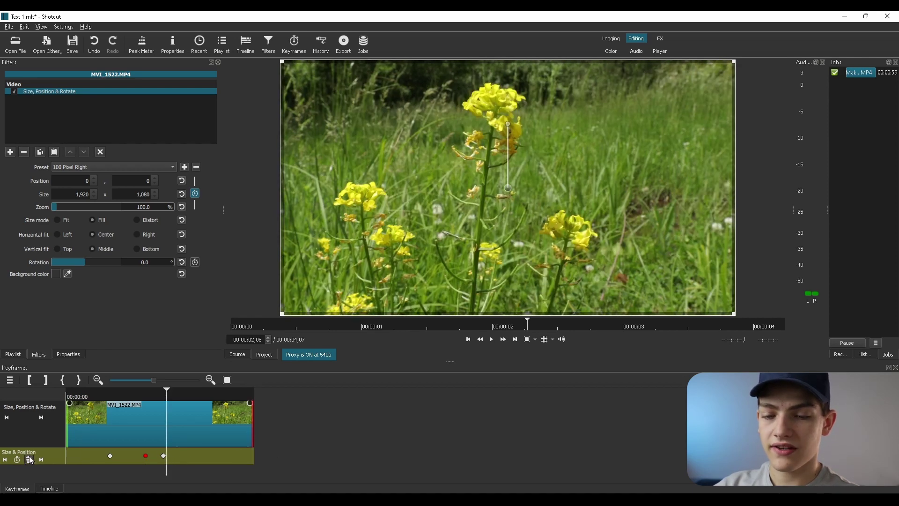
click(108, 168)
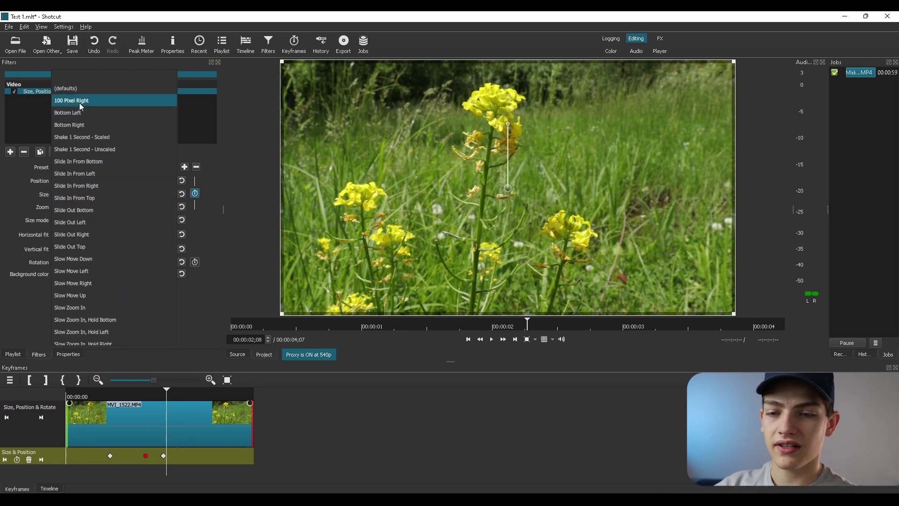
click(79, 103)
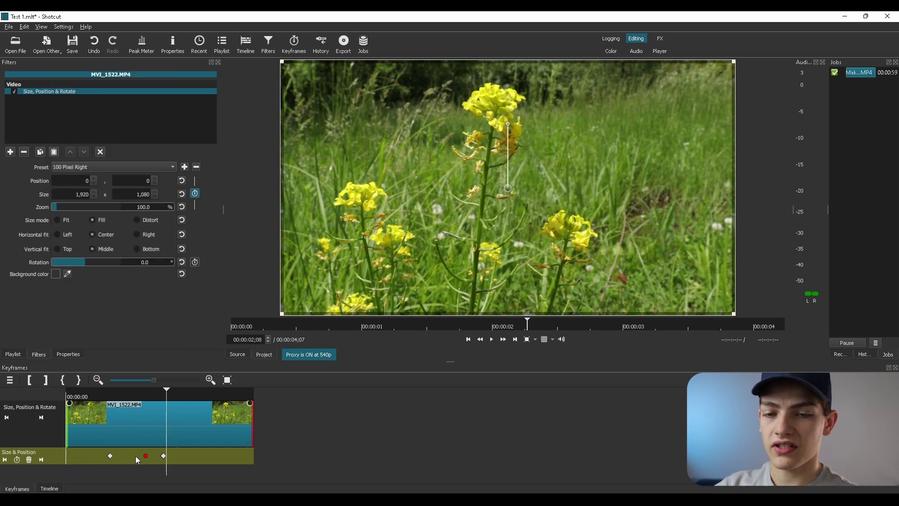
click(29, 461)
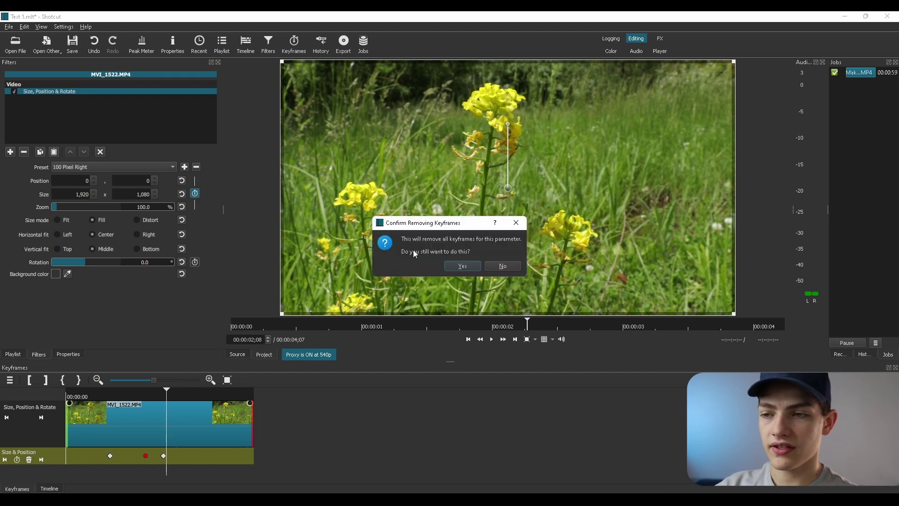
click(463, 266)
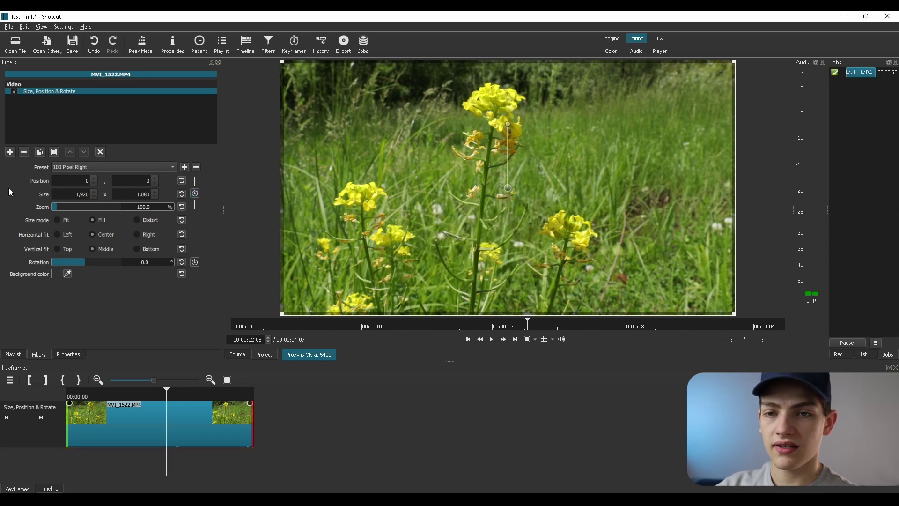
- Apply the "100 Pixel Right" preset to the filter, and play and scrub through the clip to check the animation
click(108, 168)
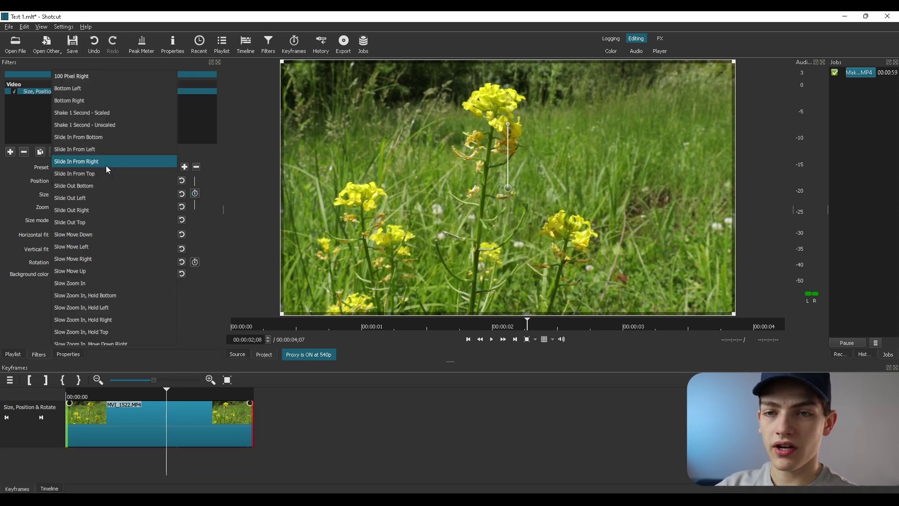
click(86, 77)
drag(100, 396, 57, 395)
key(space)
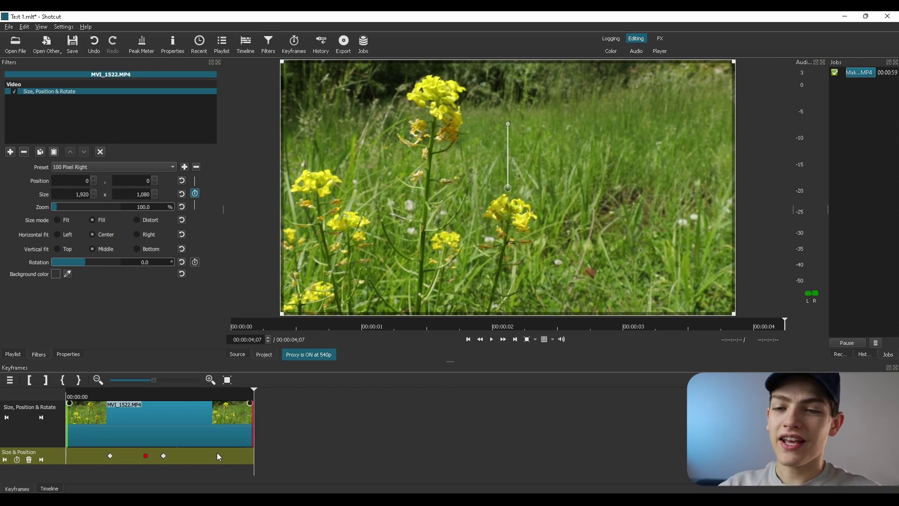
click(135, 395)
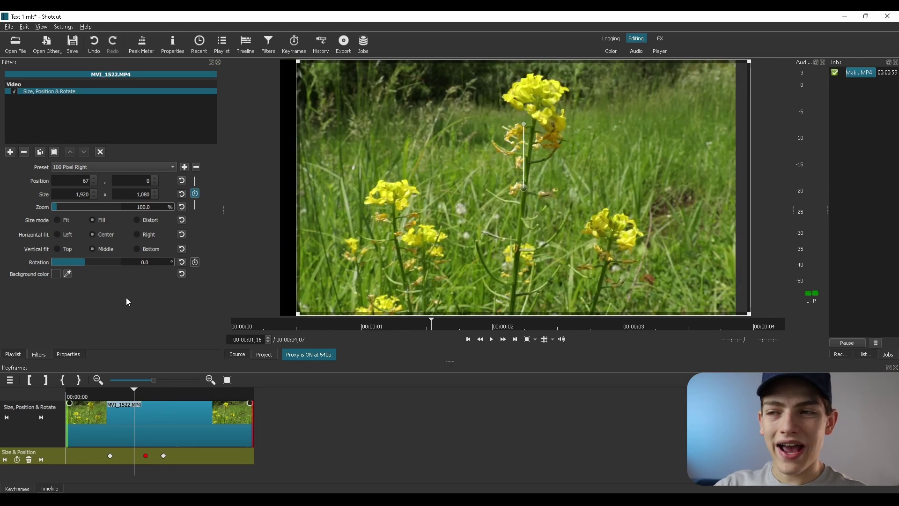
click(107, 393)
click(127, 395)
drag(136, 397, 175, 405)
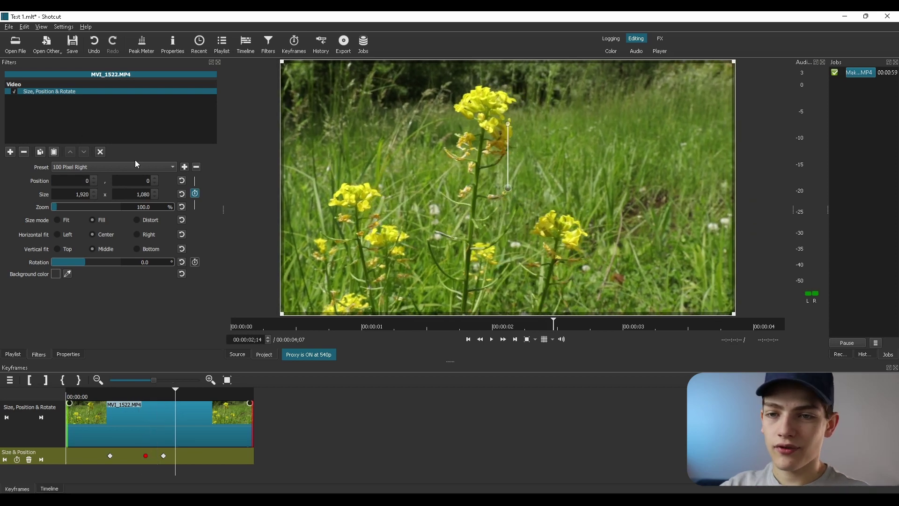
- Delete the "100 Pixel Right" preset from the Size, Position & Rotate filter
click(153, 168)
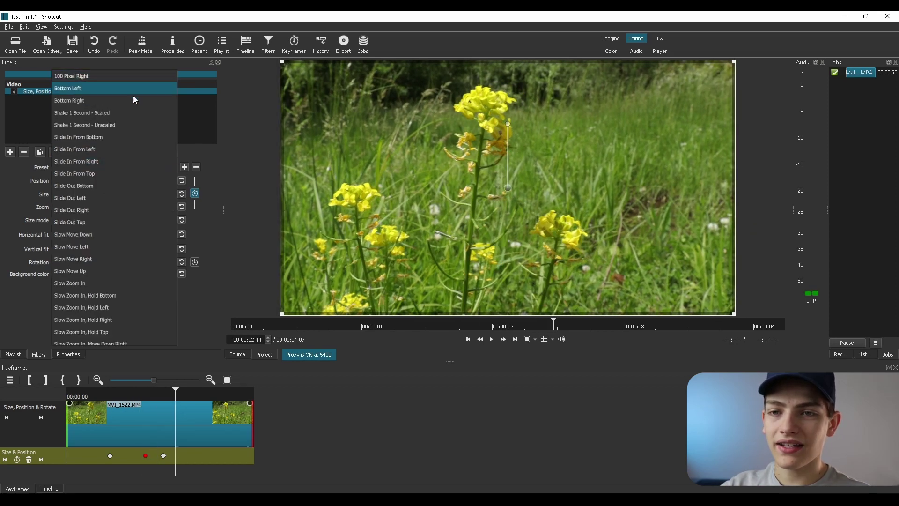
click(117, 76)
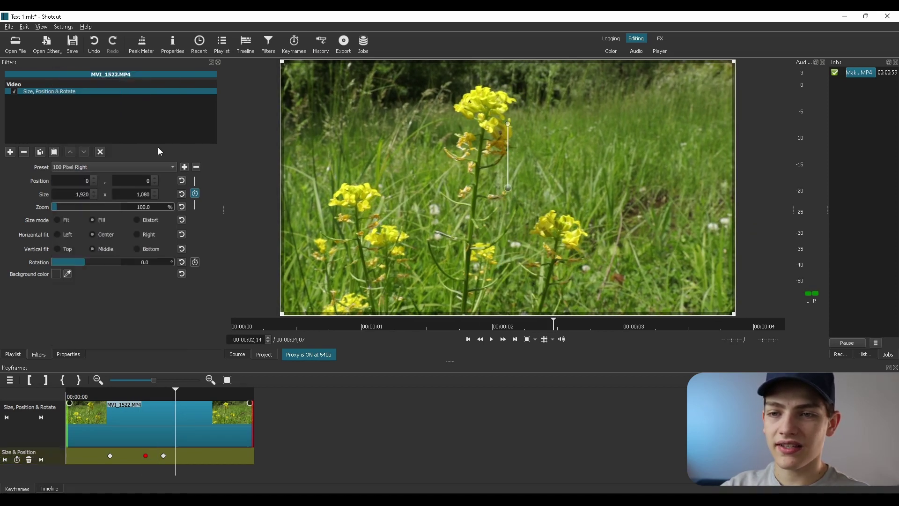
click(196, 167)
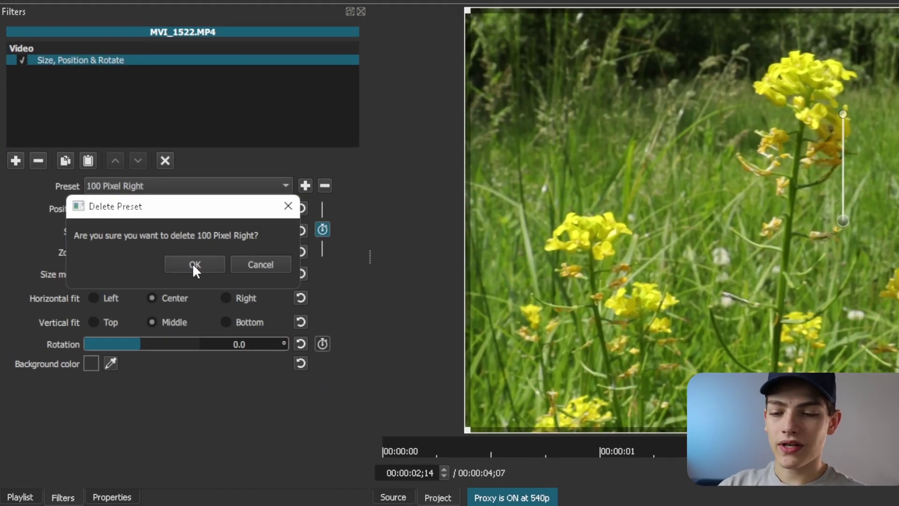
click(192, 263)
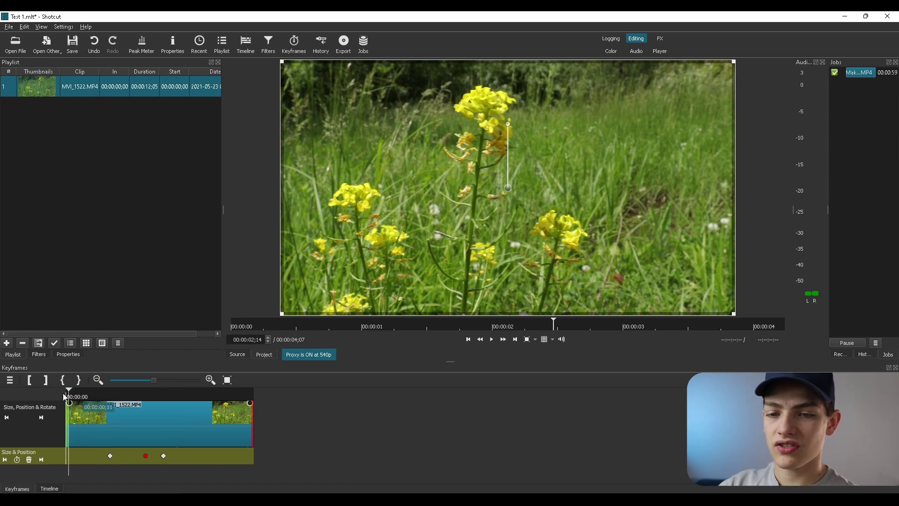
- Place the playhead at 00:00:01;20, show the clip's filter settings and check the preset list
click(138, 398)
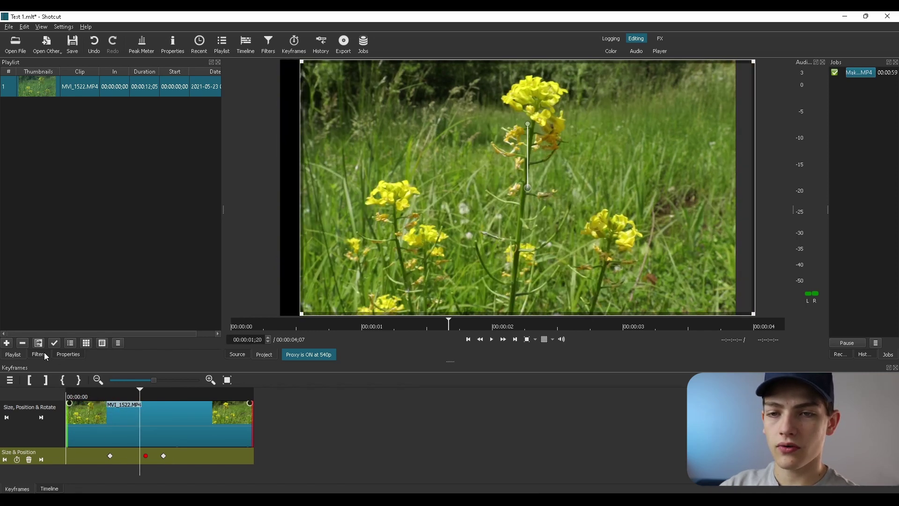
click(42, 354)
click(110, 168)
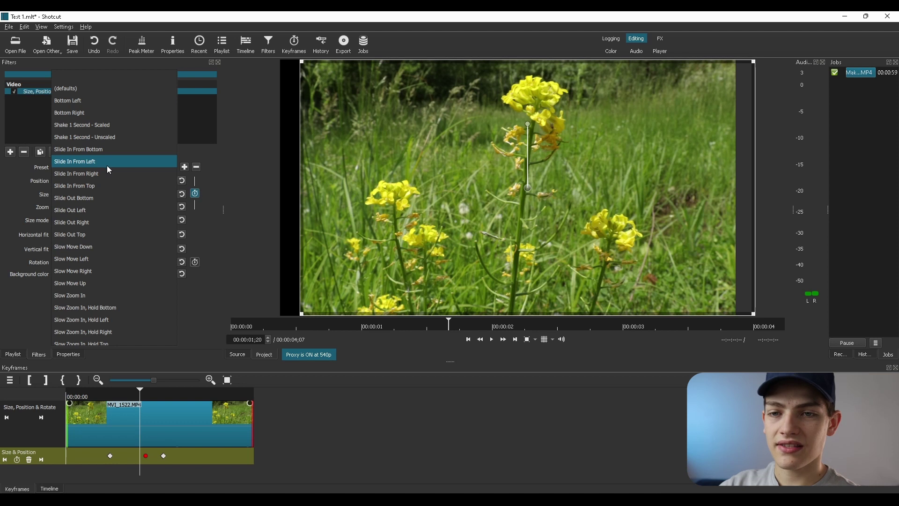